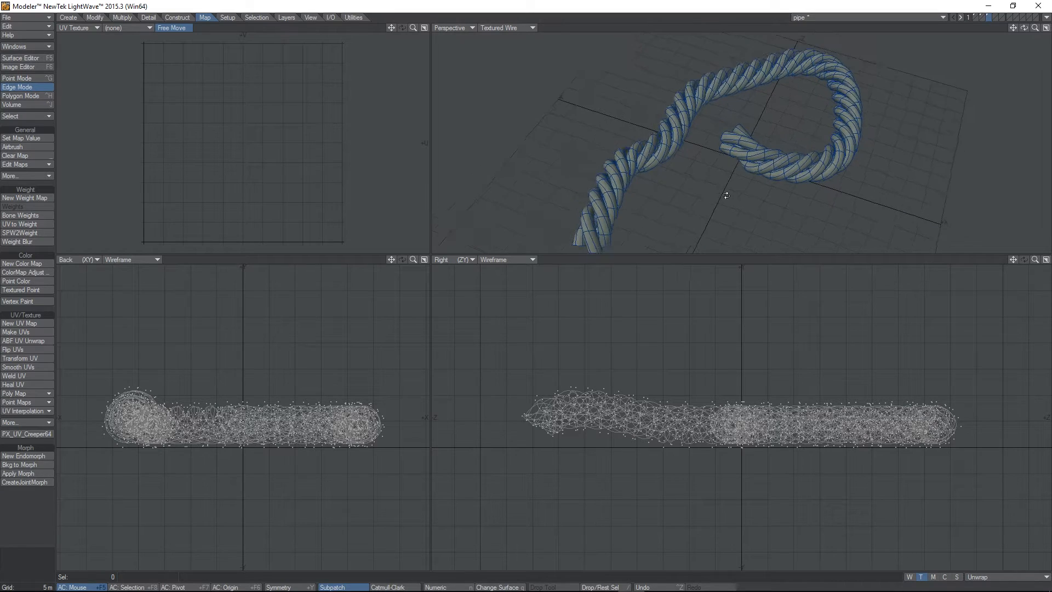
Display the bent pipe on the first layer and fit it in all the views
{"action": "left_click", "coordinate": [982, 14]}
{"action": "left_click", "coordinate": [975, 16]}
{"action": "key", "text": "a"}
{"action": "left_click_drag", "start_coordinate": [761, 140], "coordinate": [748, 160], "text": "alt"}
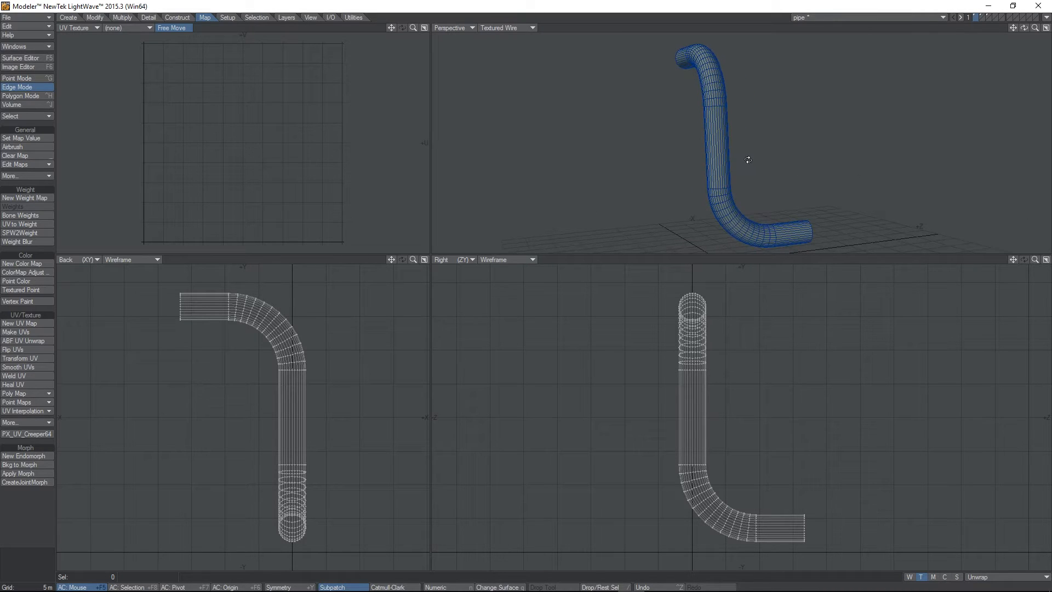
{"action": "left_click_drag", "start_coordinate": [650, 149], "coordinate": [729, 149], "text": "alt"}
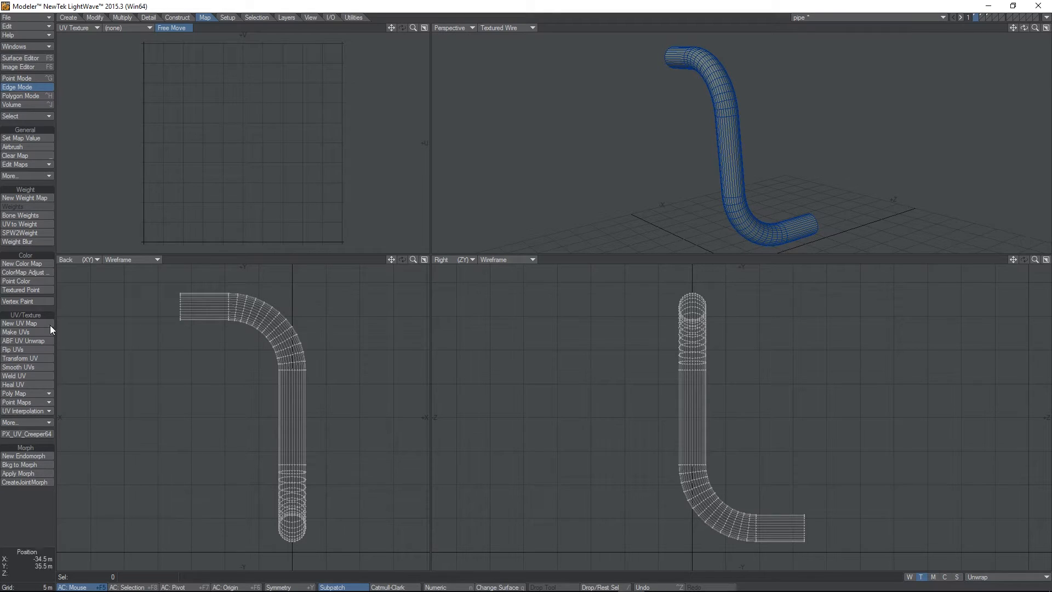
Create a UV map named Unwrap for the bent pipe, using the Atlas map type with linear subpatch interpolation and a 20% relative gap
{"action": "left_click", "coordinate": [32, 331]}
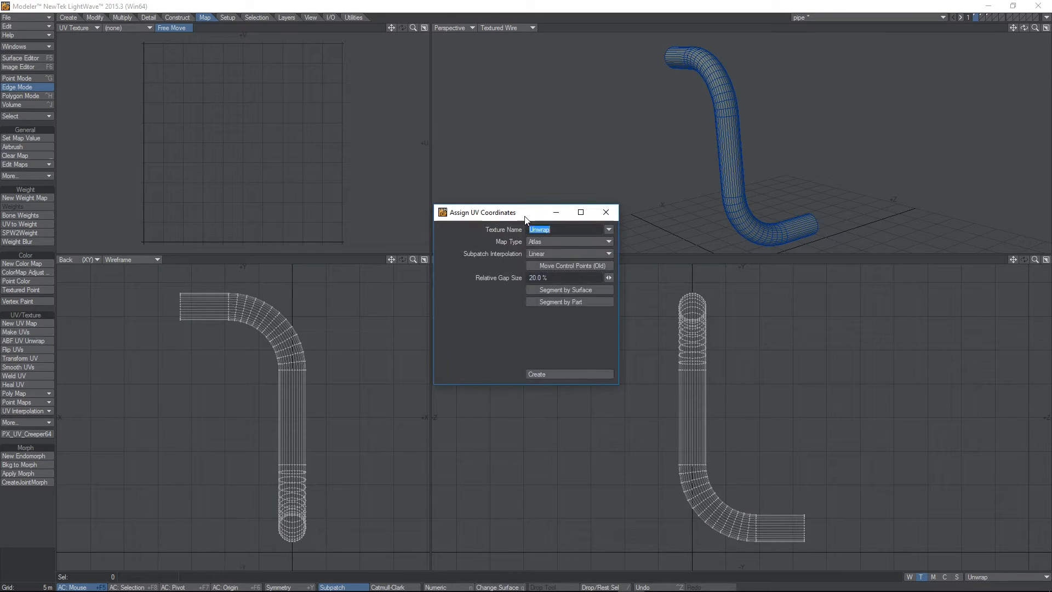
{"action": "left_click_drag", "start_coordinate": [527, 214], "coordinate": [448, 207]}
{"action": "left_click", "coordinate": [459, 235]}
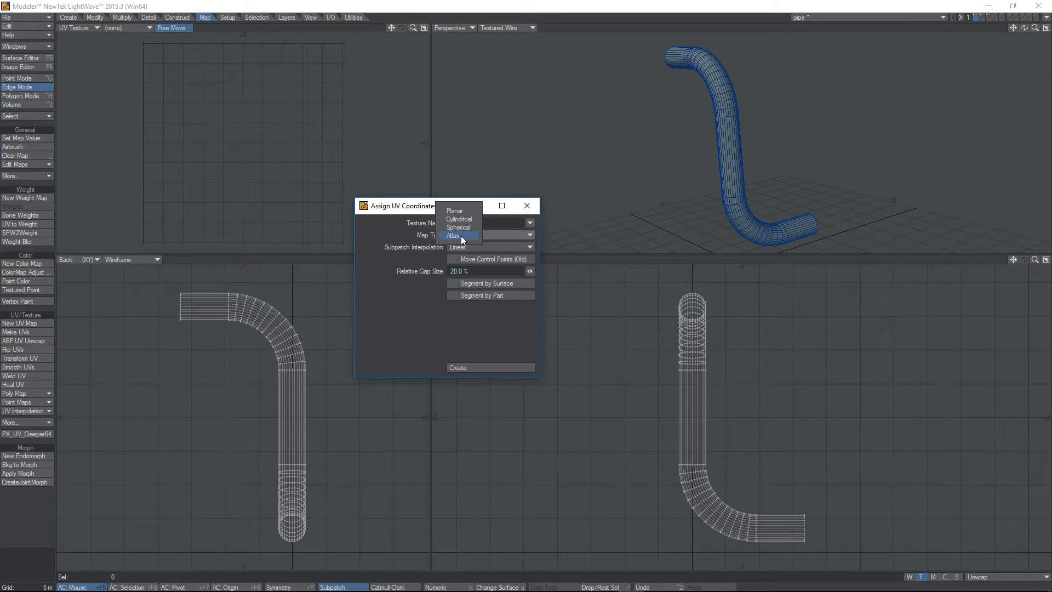
{"action": "left_click", "coordinate": [462, 236]}
{"action": "left_click", "coordinate": [481, 368]}
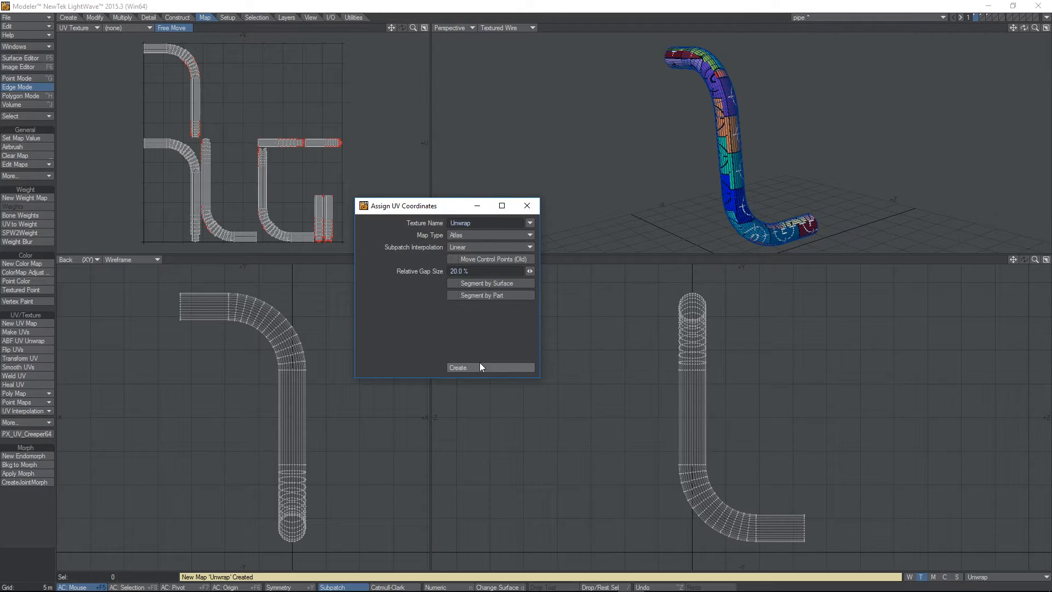
{"action": "left_click", "coordinate": [527, 207]}
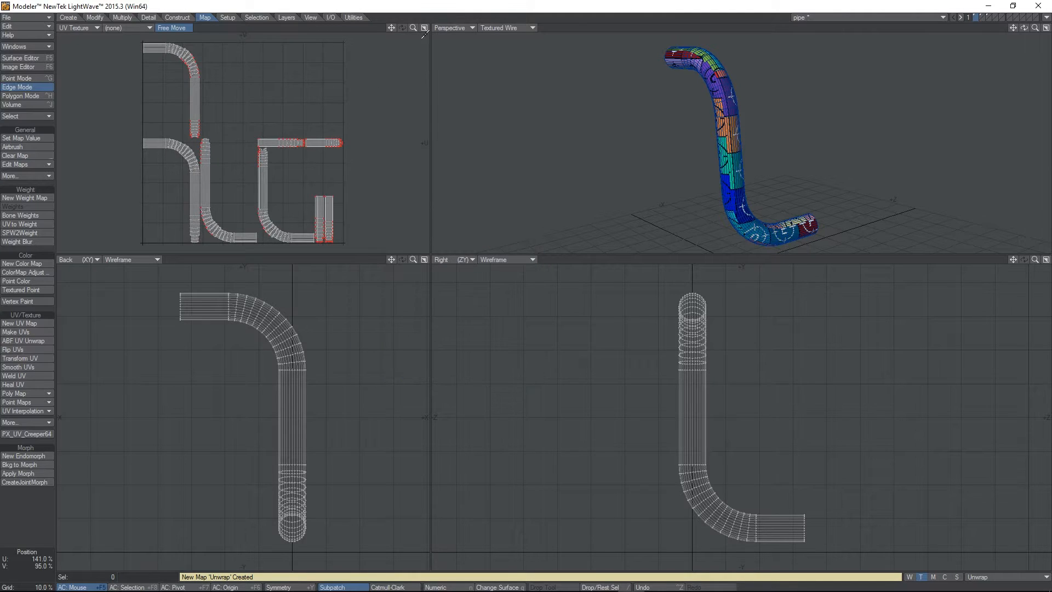
Examine how the Atlas map divides the bent pipe's surface, and undo the map creation
{"action": "mouse_move", "coordinate": [414, 27]}
{"action": "left_mouse_down"}
{"action": "mouse_move", "coordinate": [436, 30]}
{"action": "mouse_move", "coordinate": [398, 28]}
{"action": "mouse_move", "coordinate": [414, 25]}
{"action": "left_mouse_up"}
{"action": "left_click_drag", "start_coordinate": [630, 104], "coordinate": [684, 118], "text": "alt"}
{"action": "left_click_drag", "start_coordinate": [698, 170], "coordinate": [659, 147], "text": "alt"}
{"action": "left_click_drag", "start_coordinate": [703, 110], "coordinate": [672, 90], "text": "alt"}
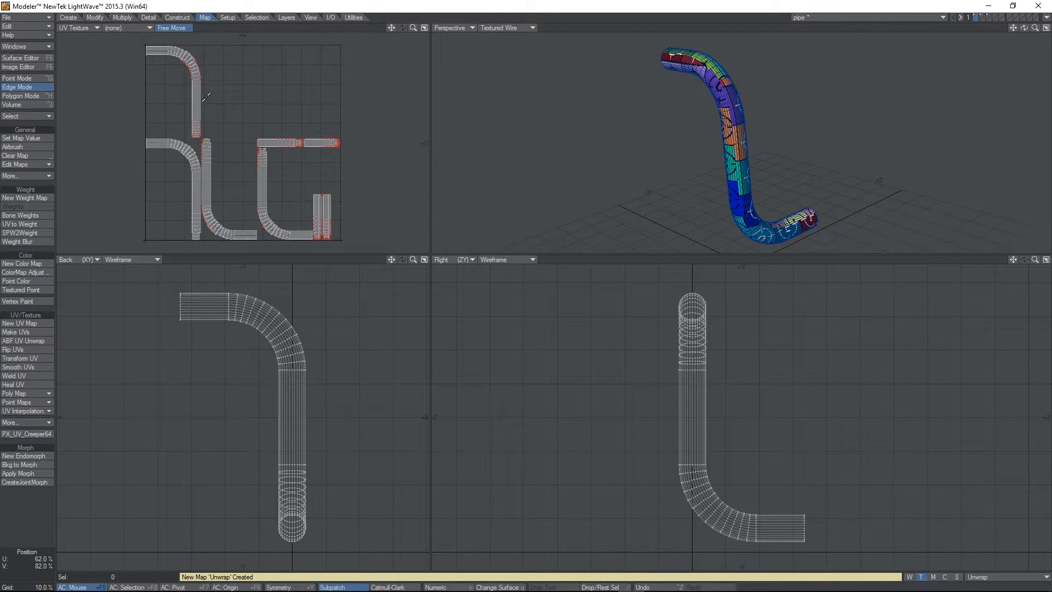
{"action": "left_click_drag", "start_coordinate": [744, 186], "coordinate": [713, 117], "text": "alt"}
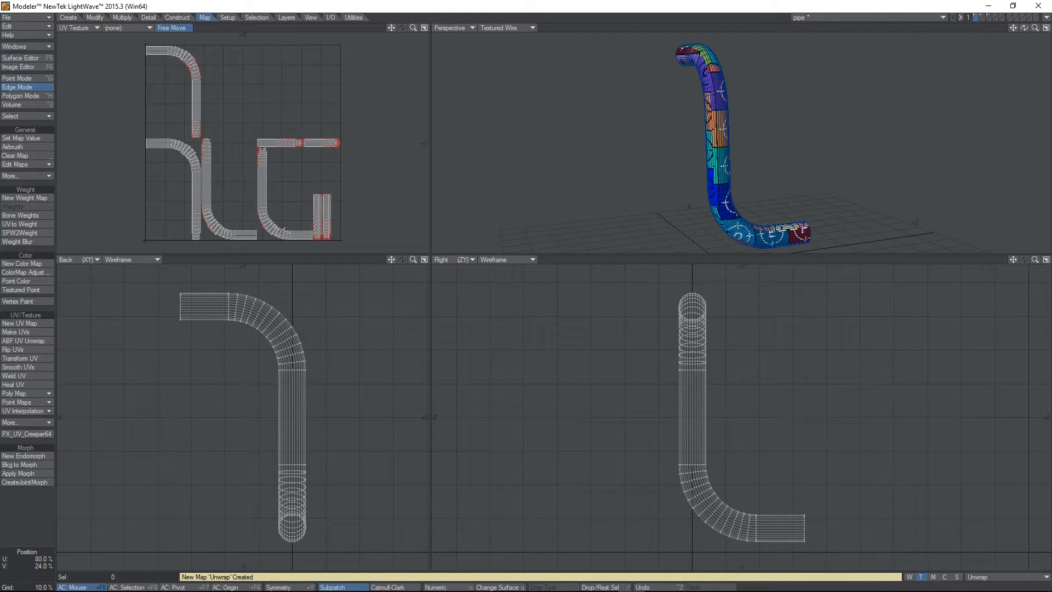
{"action": "key", "text": "ctrl+z"}
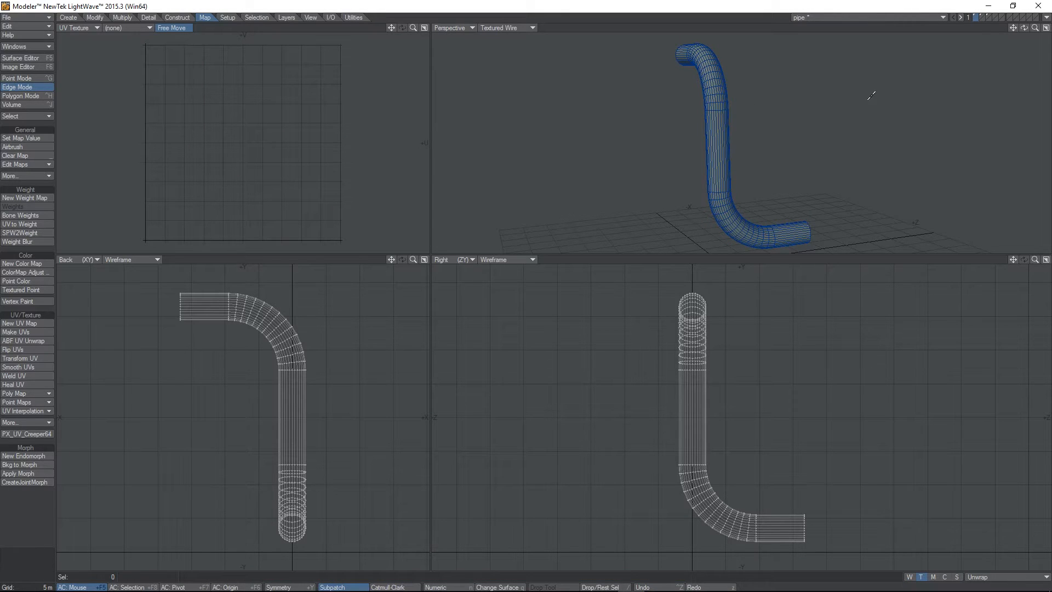
Create Atlas UV maps named Unwrap for the thin curved tube on the second layer and the twisted rope on the third
{"action": "left_click", "coordinate": [981, 17]}
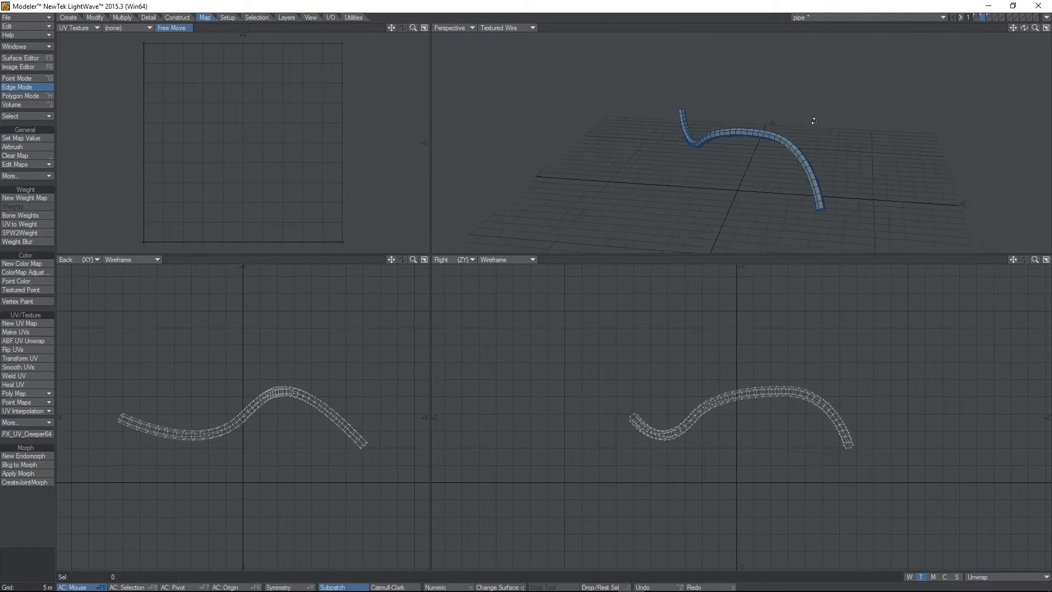
{"action": "left_click", "coordinate": [46, 331]}
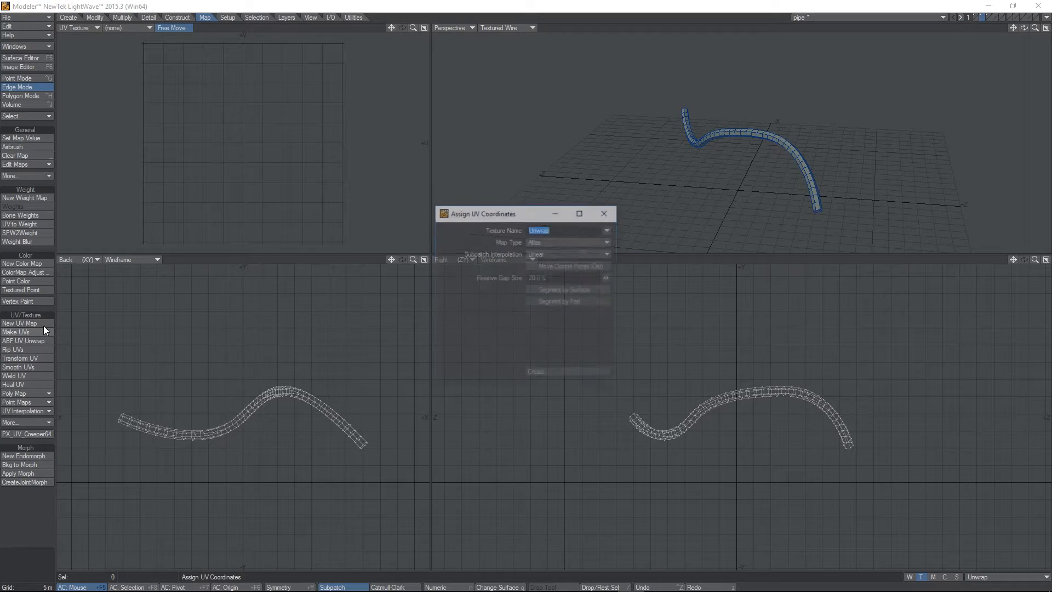
{"action": "left_click", "coordinate": [564, 372]}
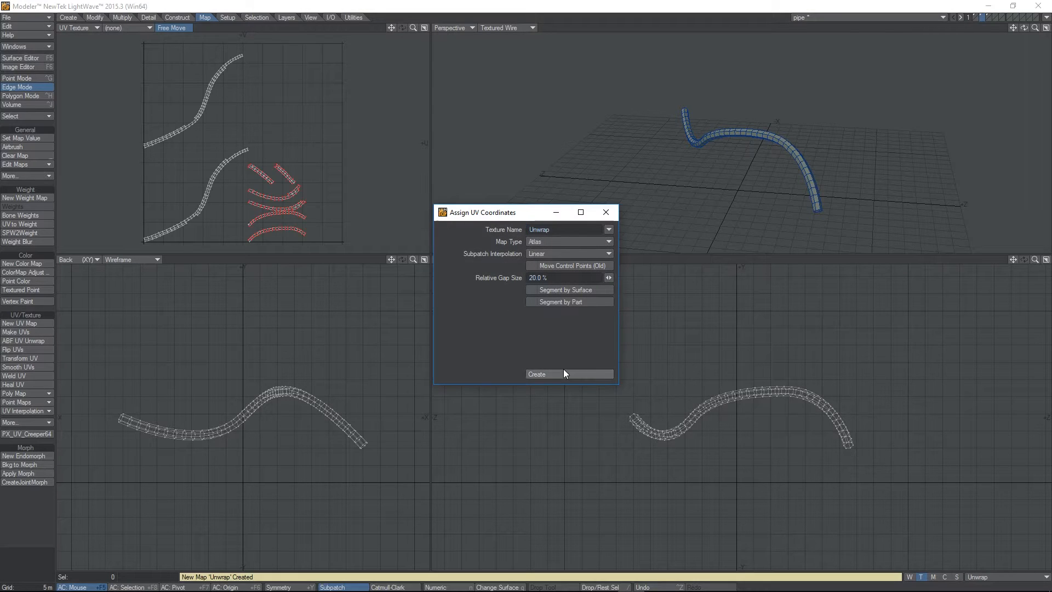
{"action": "left_click", "coordinate": [576, 372]}
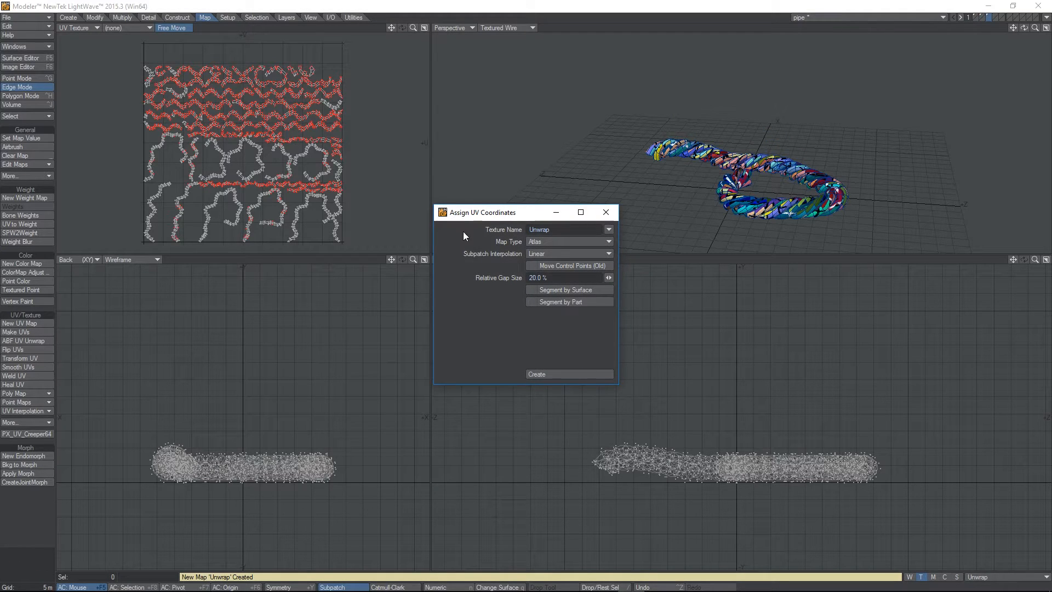
{"action": "left_click_drag", "start_coordinate": [413, 28], "coordinate": [360, 28]}
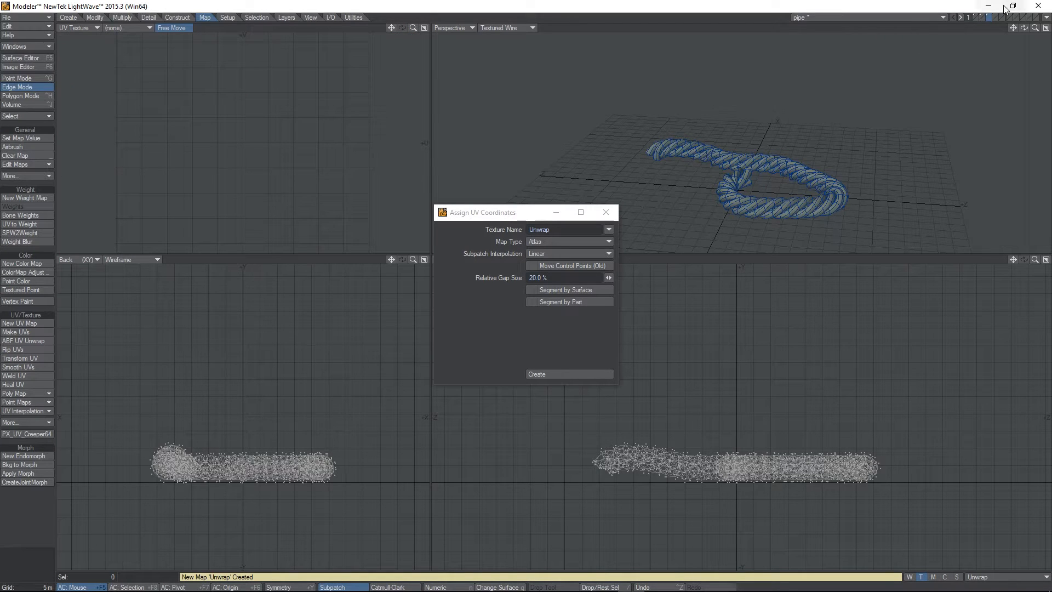
Return to the bent pipe on the first layer and close the Assign UV Coordinates dialog
{"action": "left_click", "coordinate": [973, 17]}
{"action": "key", "text": "a"}
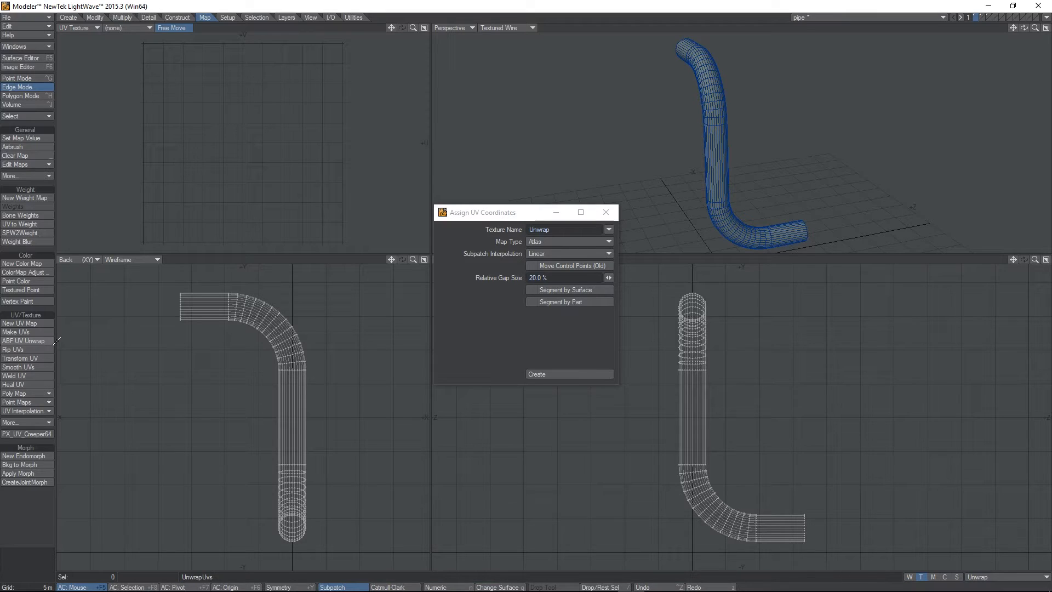
{"action": "left_click", "coordinate": [605, 212]}
Select one edge loop running the full length of the bent pipe as its UV seam
{"action": "left_click_drag", "start_coordinate": [767, 137], "coordinate": [795, 132], "text": "alt"}
{"action": "left_click", "coordinate": [22, 95]}
{"action": "left_click", "coordinate": [35, 87]}
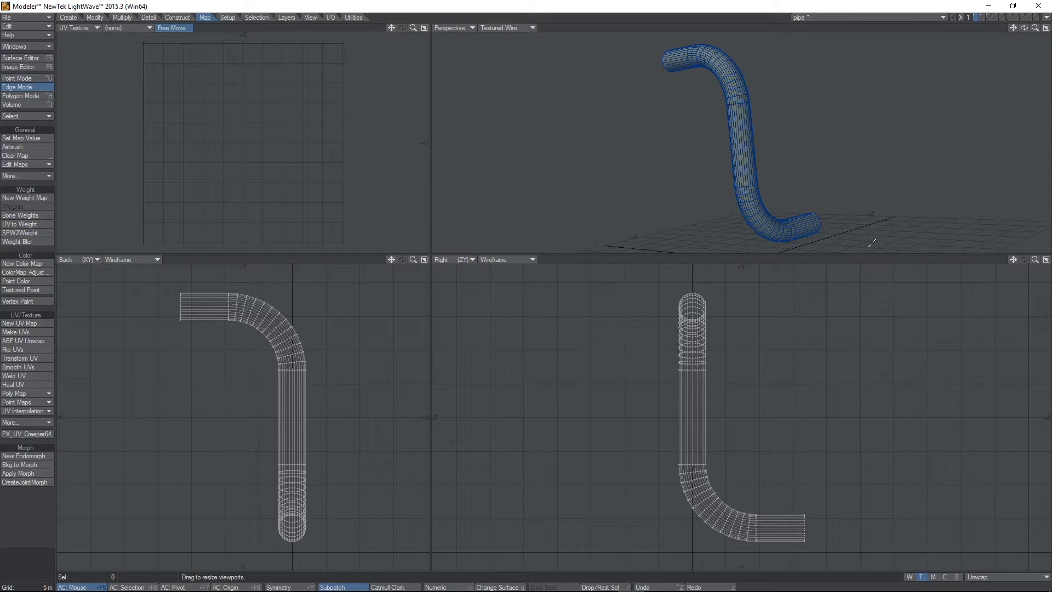
{"action": "scroll", "coordinate": [750, 265], "scroll_direction": "up", "scroll_amount": 3}
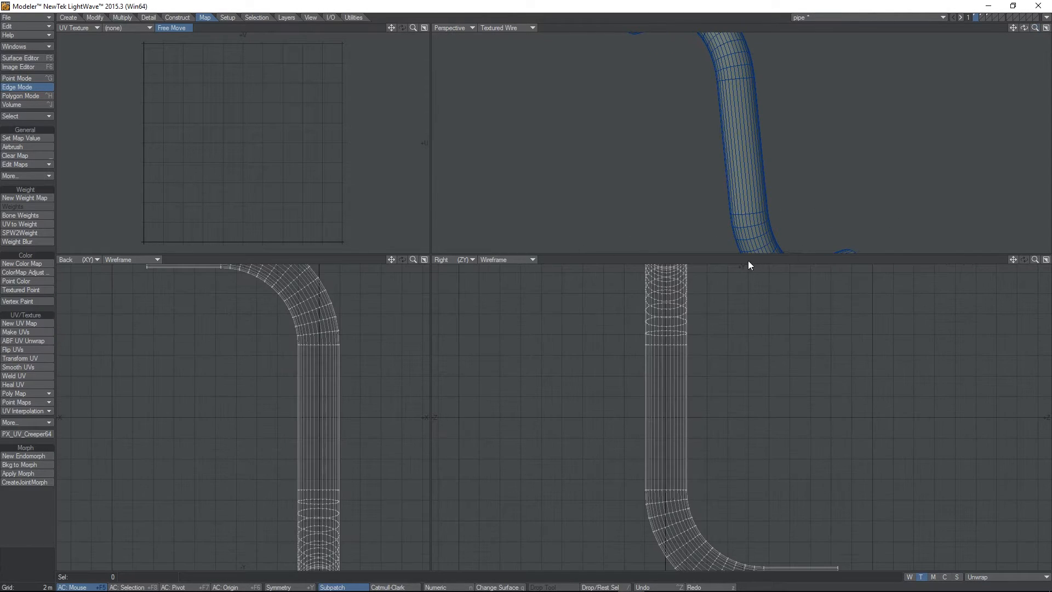
{"action": "left_click", "coordinate": [740, 233]}
{"action": "left_click", "coordinate": [739, 223]}
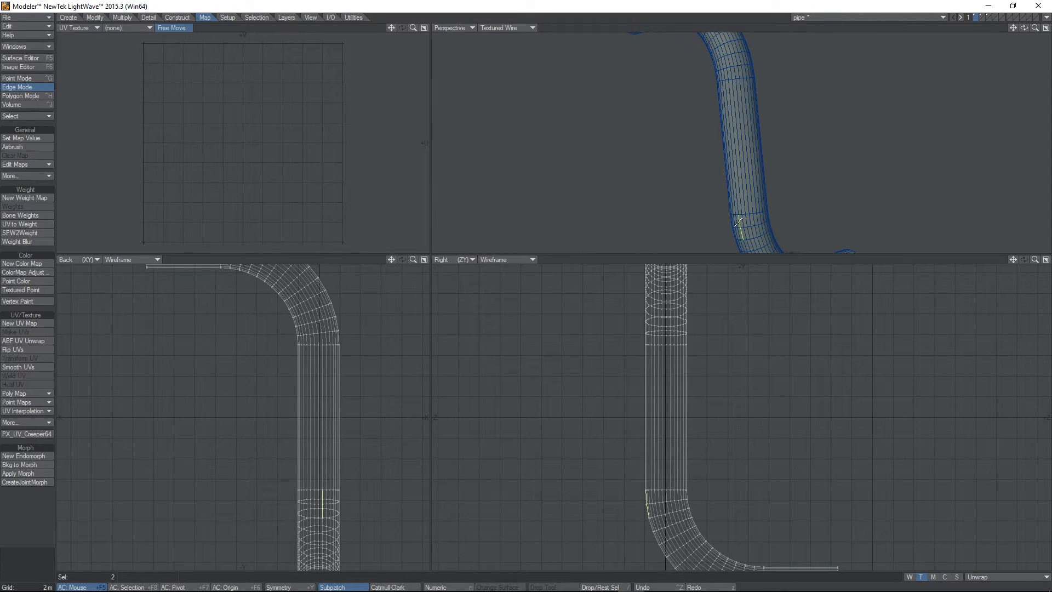
{"action": "left_click", "coordinate": [264, 17]}
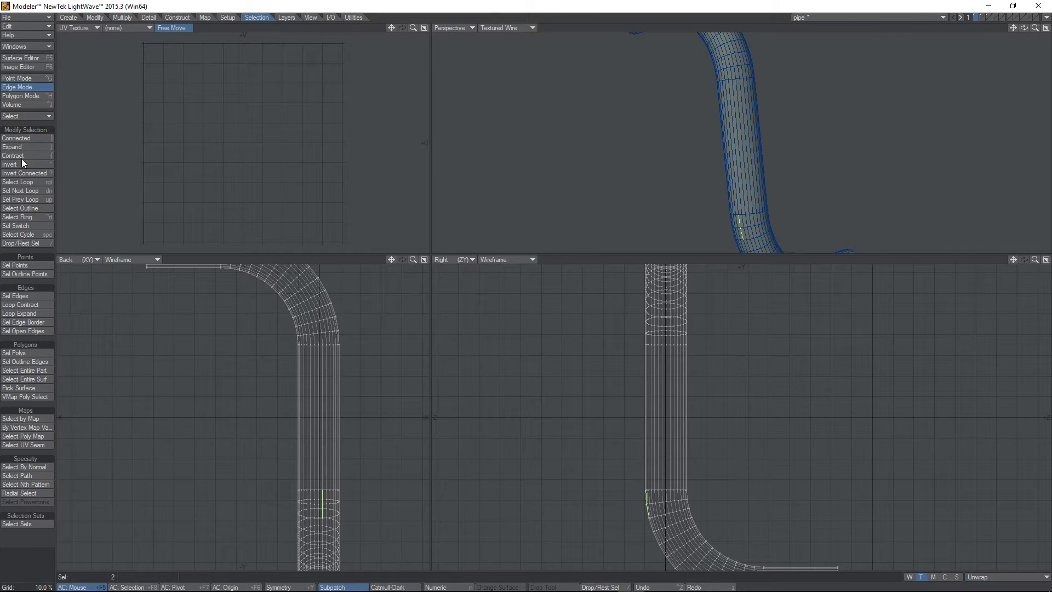
{"action": "key", "text": "Right"}
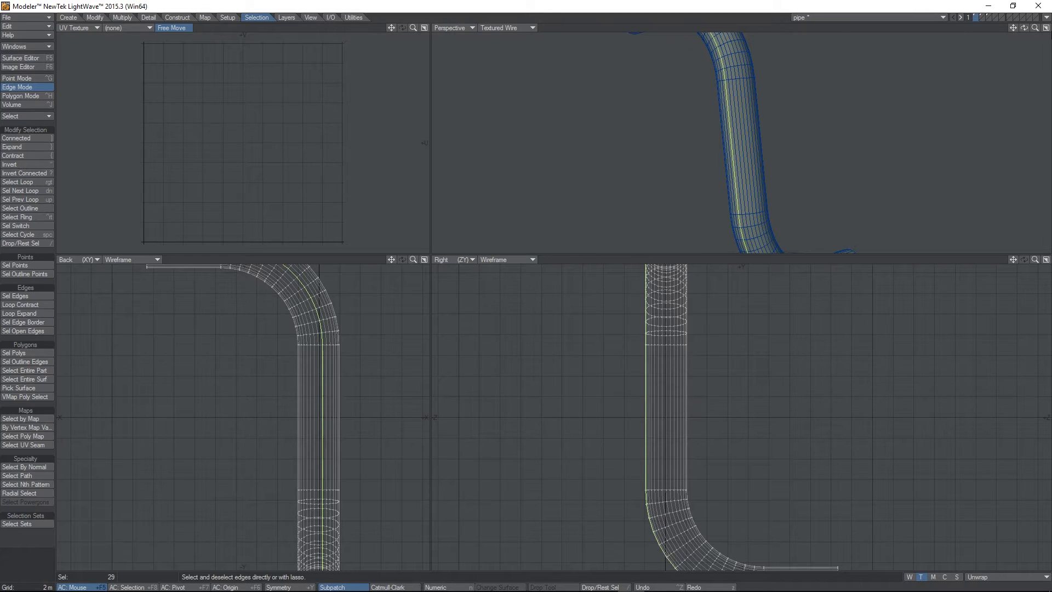
{"action": "key", "text": "a"}
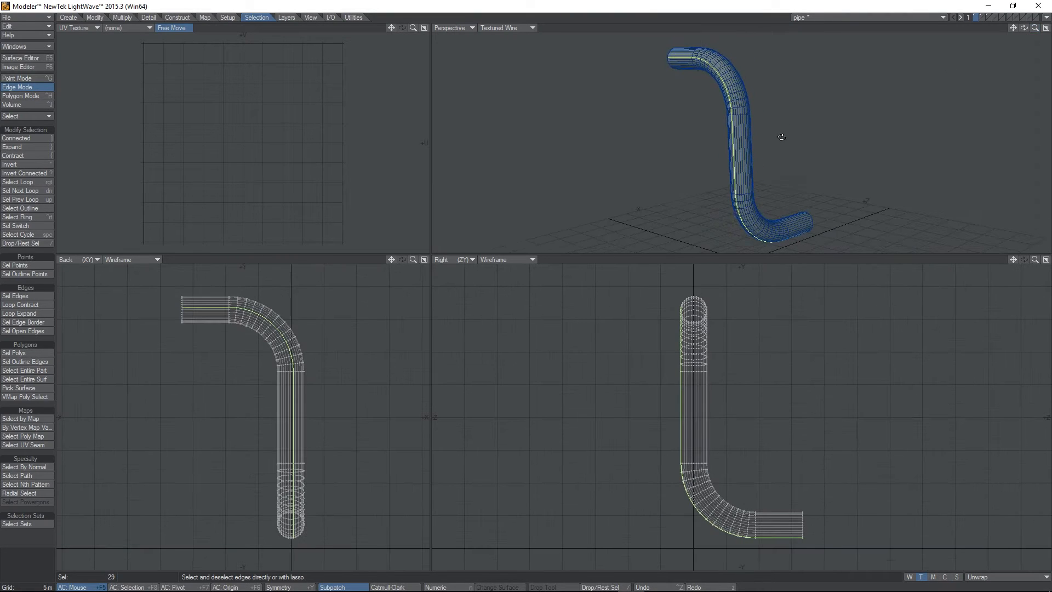
{"action": "left_click_drag", "start_coordinate": [782, 138], "coordinate": [798, 120], "text": "alt"}
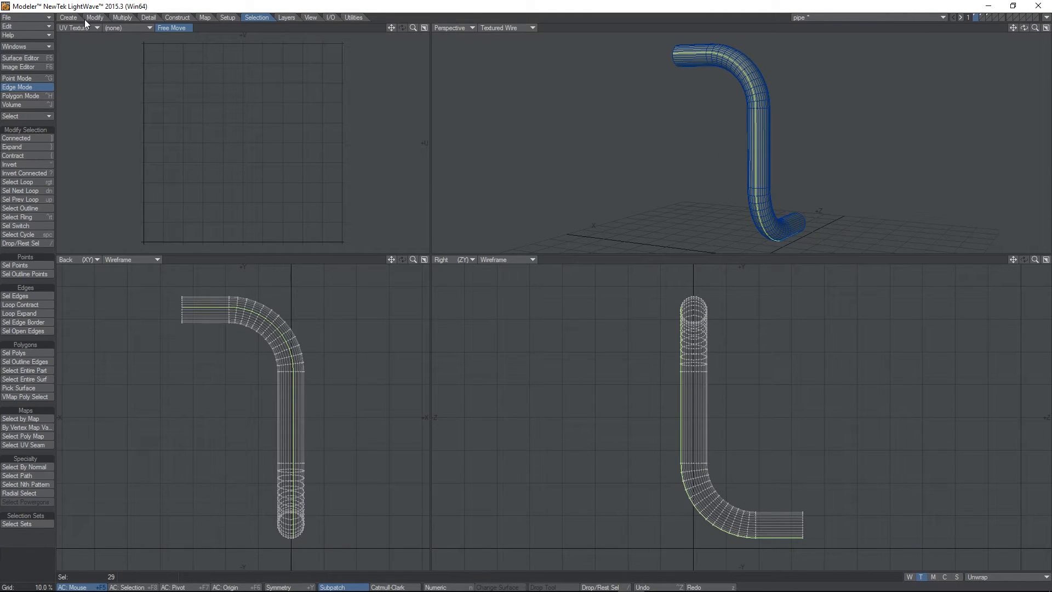
Unwrap the bent pipe along the selected seam with ABF UV Unwrap
{"action": "left_click", "coordinate": [202, 18]}
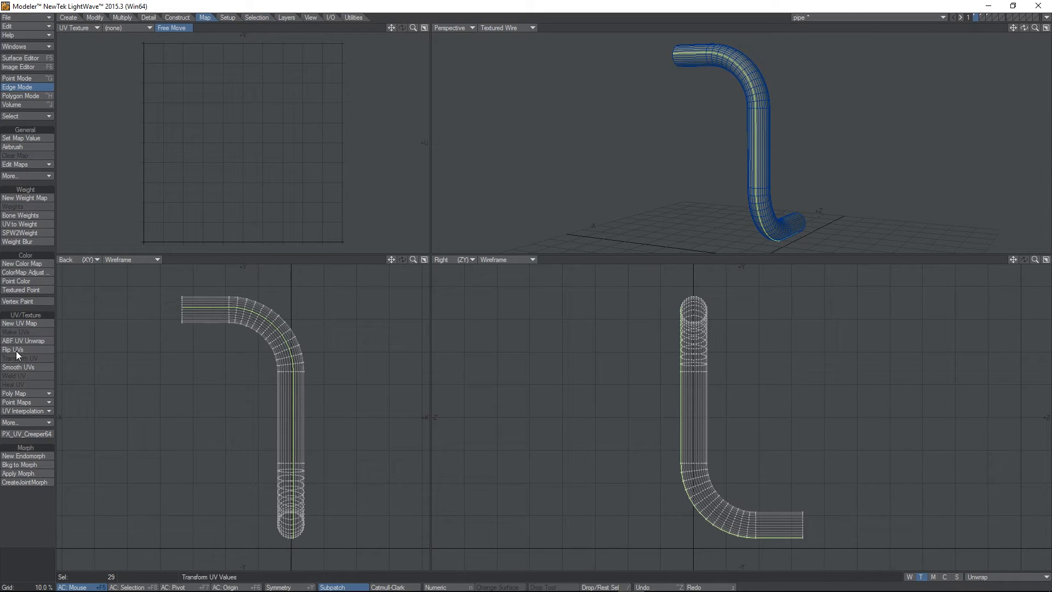
{"action": "left_click", "coordinate": [29, 340]}
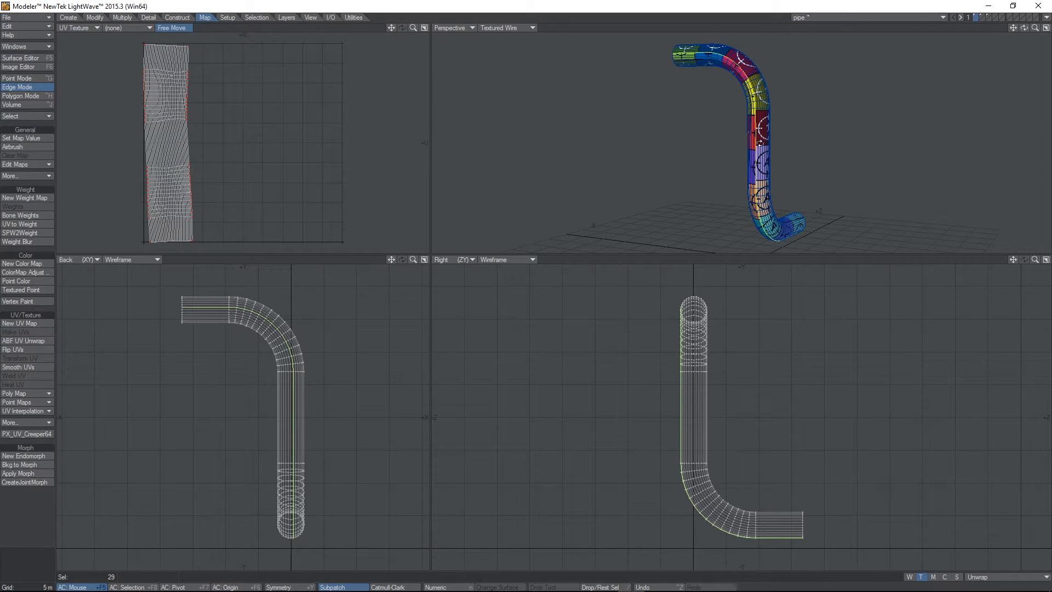
{"action": "left_click_drag", "start_coordinate": [751, 69], "coordinate": [764, 88], "text": "alt"}
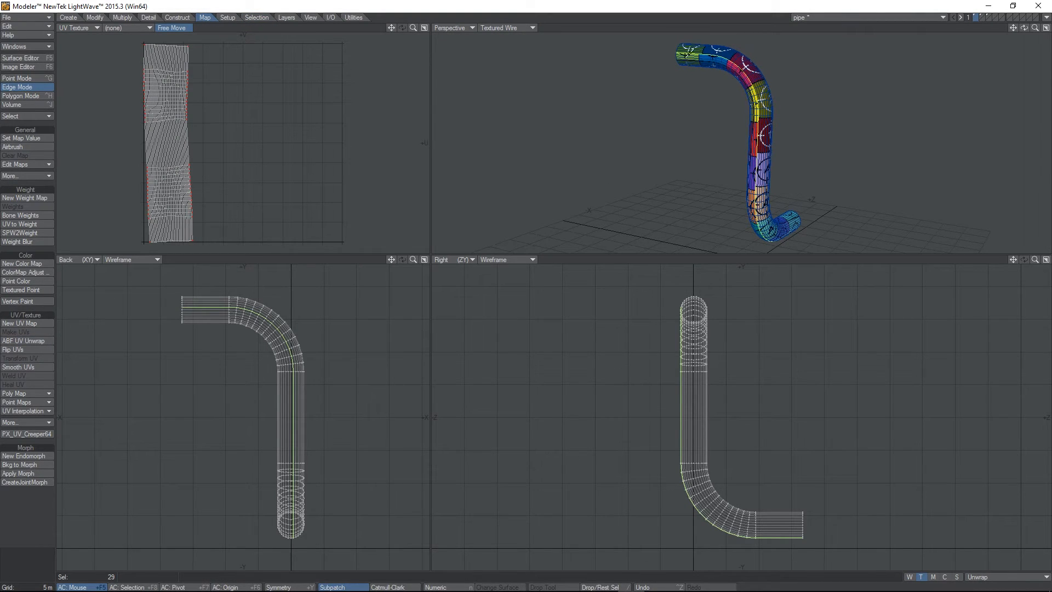
{"action": "left_click_drag", "start_coordinate": [865, 156], "coordinate": [718, 123], "text": "alt"}
Set the perspective view to Texture shading and inspect the pipe's texture pattern up close
{"action": "left_click", "coordinate": [529, 27]}
{"action": "left_click", "coordinate": [512, 35]}
{"action": "left_click_drag", "start_coordinate": [1035, 28], "coordinate": [1048, 27]}
{"action": "left_click_drag", "start_coordinate": [702, 179], "coordinate": [757, 120], "text": "alt"}
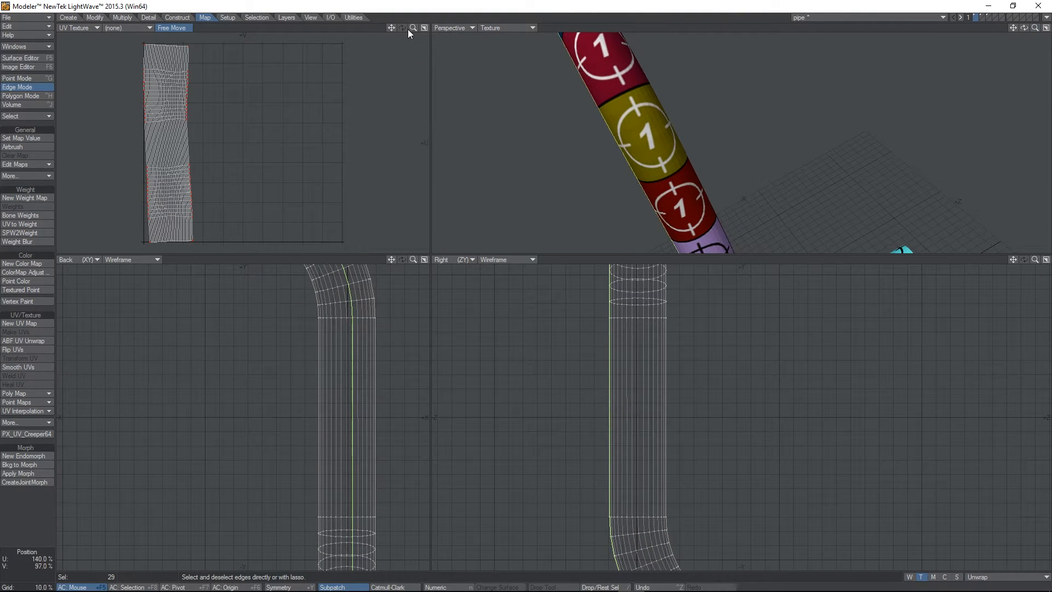
Maximize the UV view to examine the pipe's unwrapped mesh, and restore the four-view layout
{"action": "left_click_drag", "start_coordinate": [409, 28], "coordinate": [407, 40]}
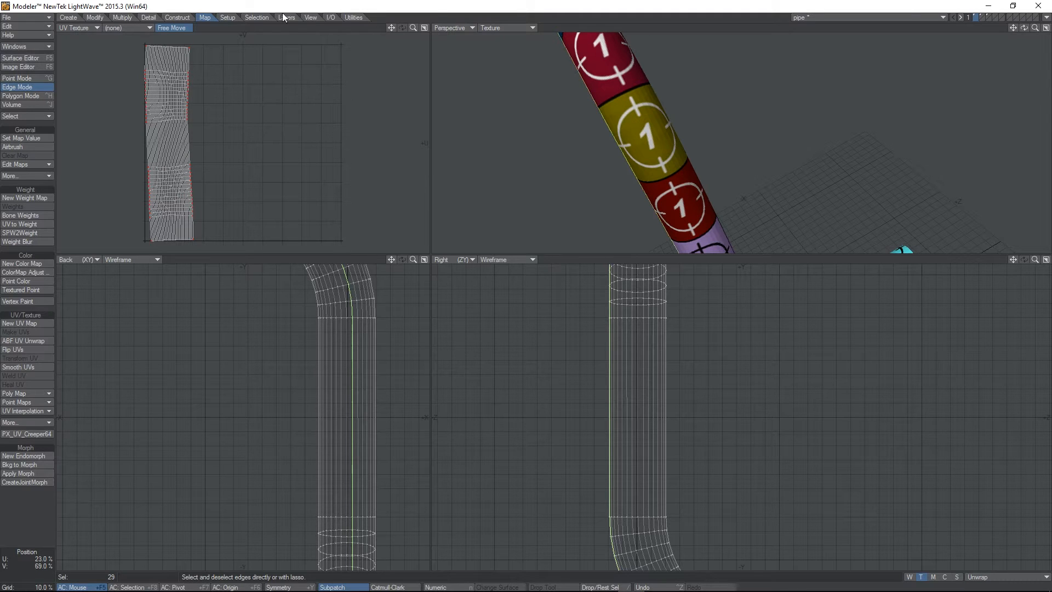
{"action": "left_click", "coordinate": [424, 28]}
{"action": "left_click_drag", "start_coordinate": [1035, 28], "coordinate": [1048, 29]}
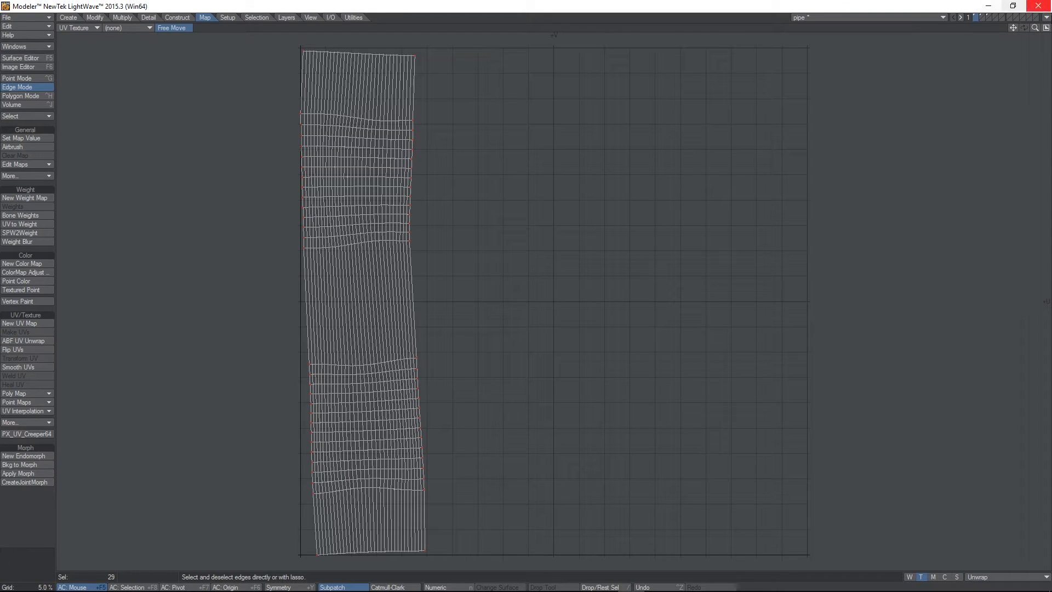
{"action": "left_click", "coordinate": [1046, 28]}
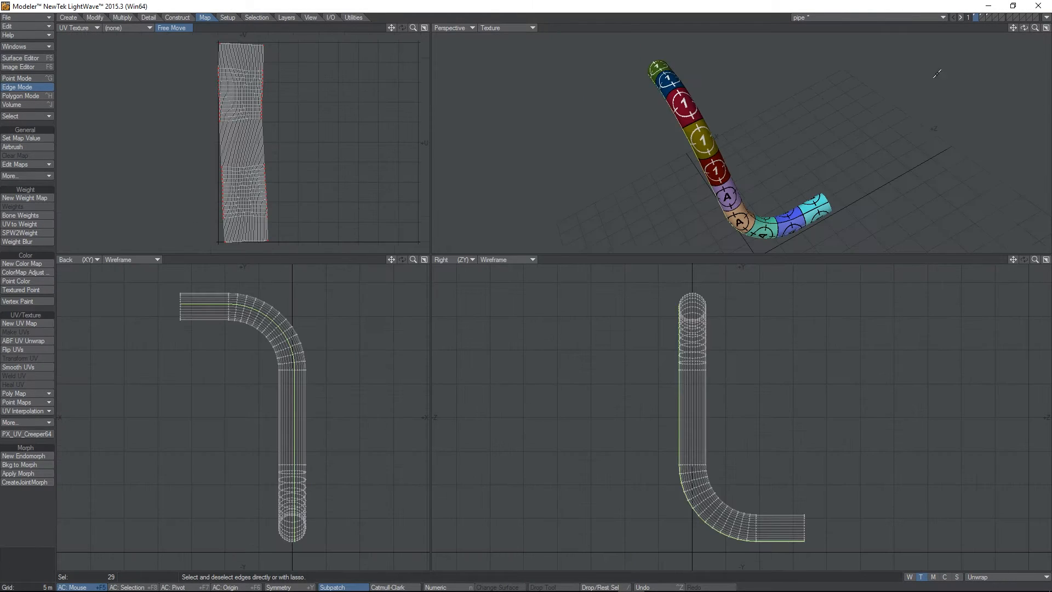
On the third layer, show the rope in Textured Wire shading and select an edge loop along one strand
{"action": "left_click", "coordinate": [507, 27]}
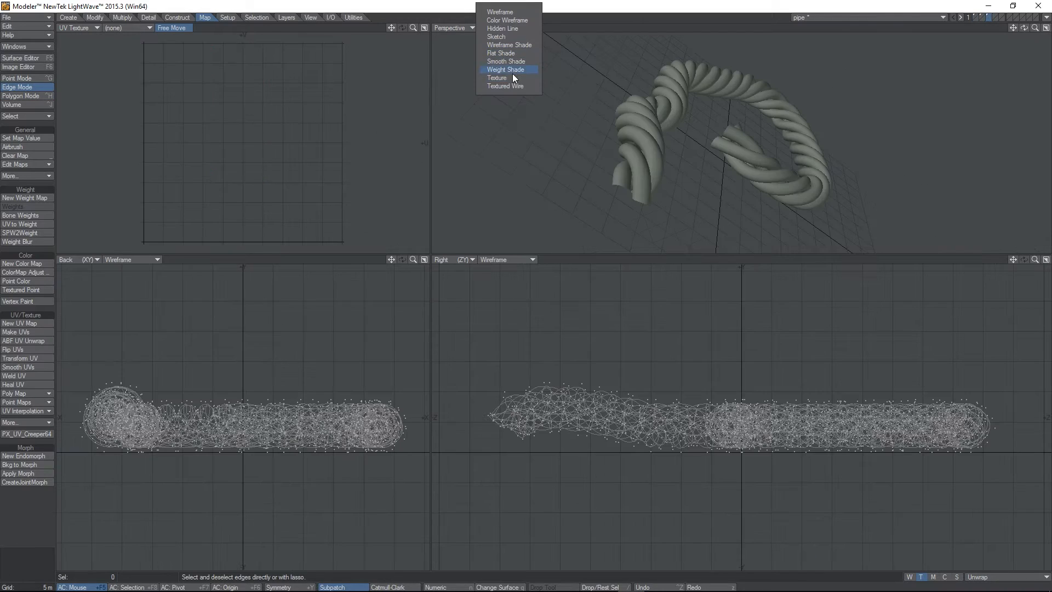
{"action": "left_click", "coordinate": [510, 86]}
{"action": "left_click_drag", "start_coordinate": [640, 188], "coordinate": [646, 158]}
{"action": "key", "text": "l"}
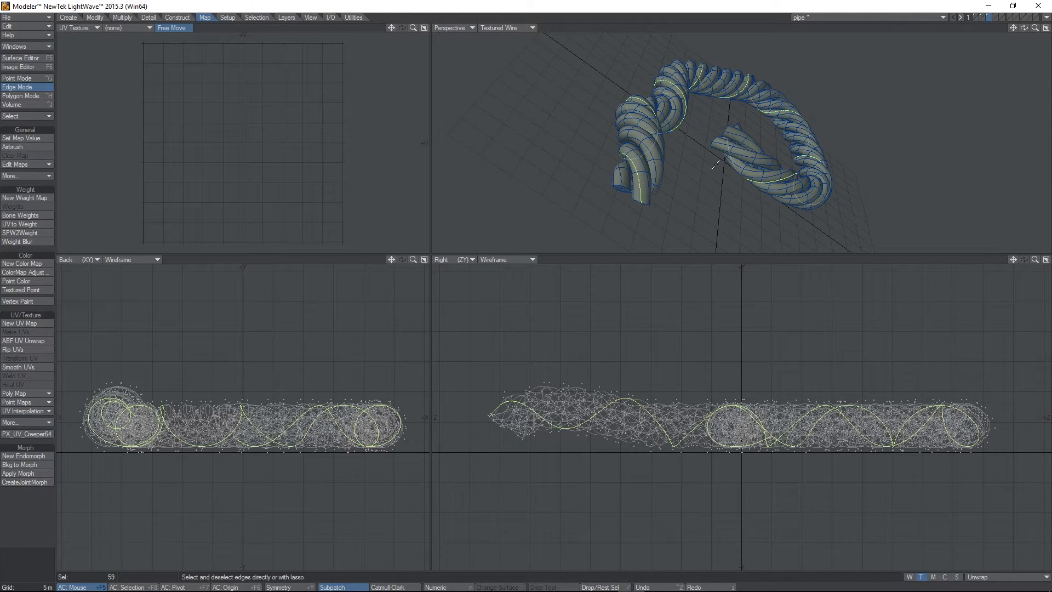
Unwrap the rope along the selected strand seam with ABF UV Unwrap, and examine the resulting UV islands
{"action": "left_click", "coordinate": [34, 340]}
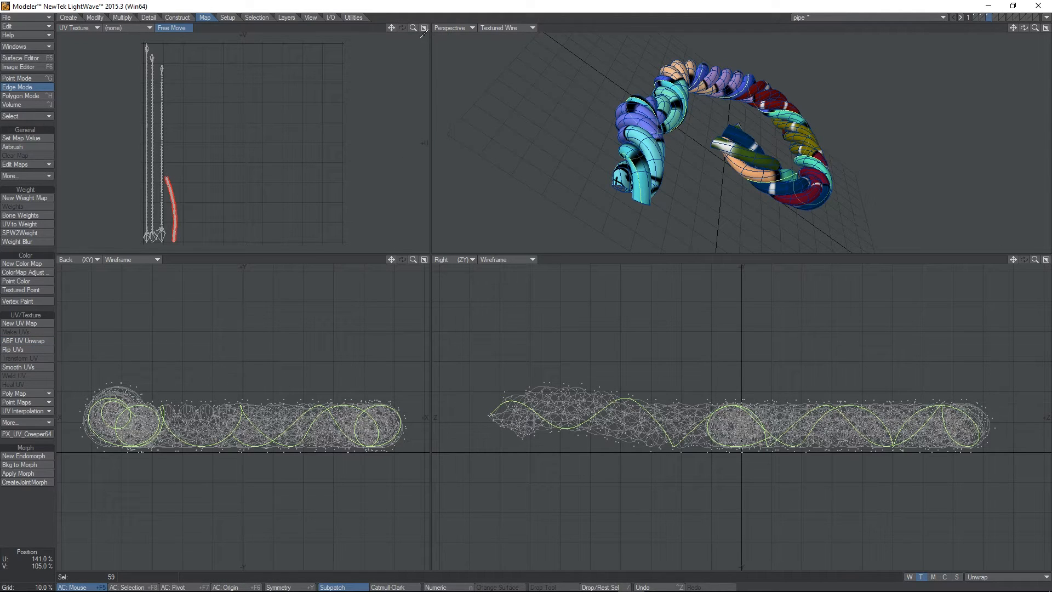
{"action": "left_click_drag", "start_coordinate": [414, 28], "coordinate": [263, 17]}
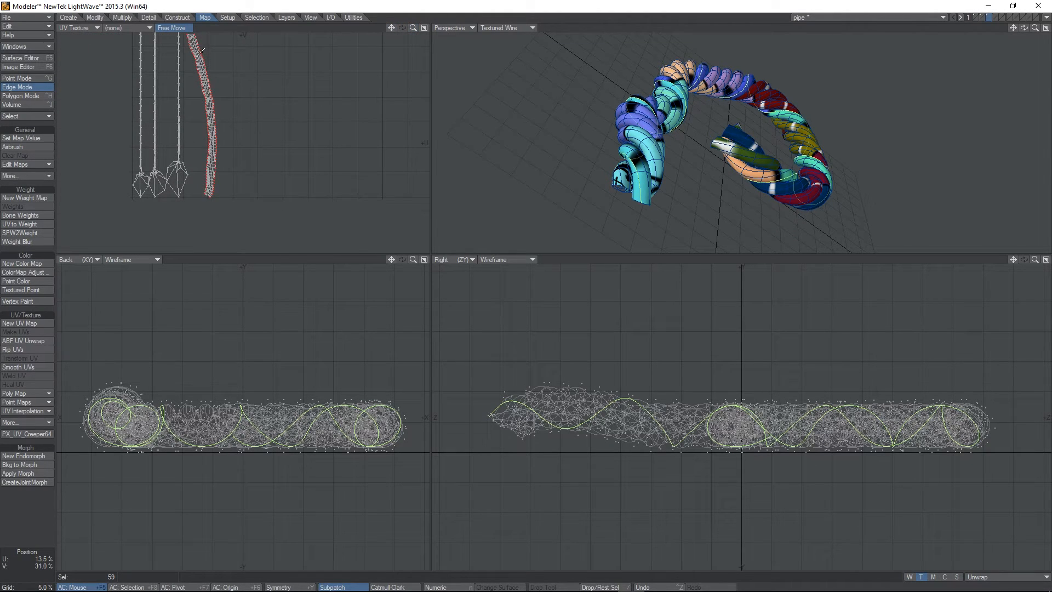
{"action": "left_click_drag", "start_coordinate": [392, 28], "coordinate": [394, 59]}
{"action": "left_click", "coordinate": [22, 561]}
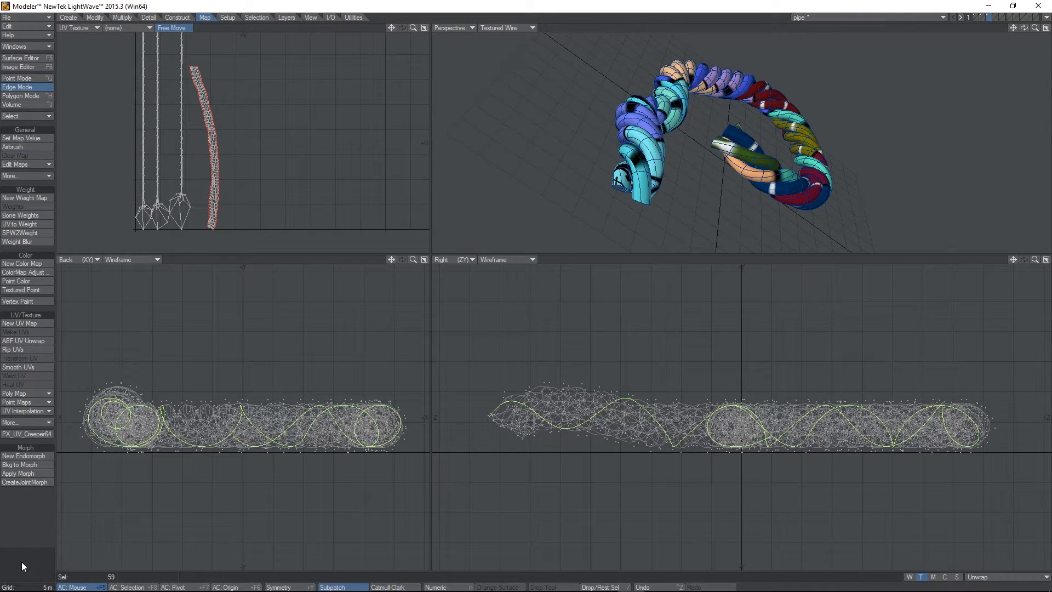
Switch back to the bent pipe's layer
{"action": "left_click", "coordinate": [974, 16]}
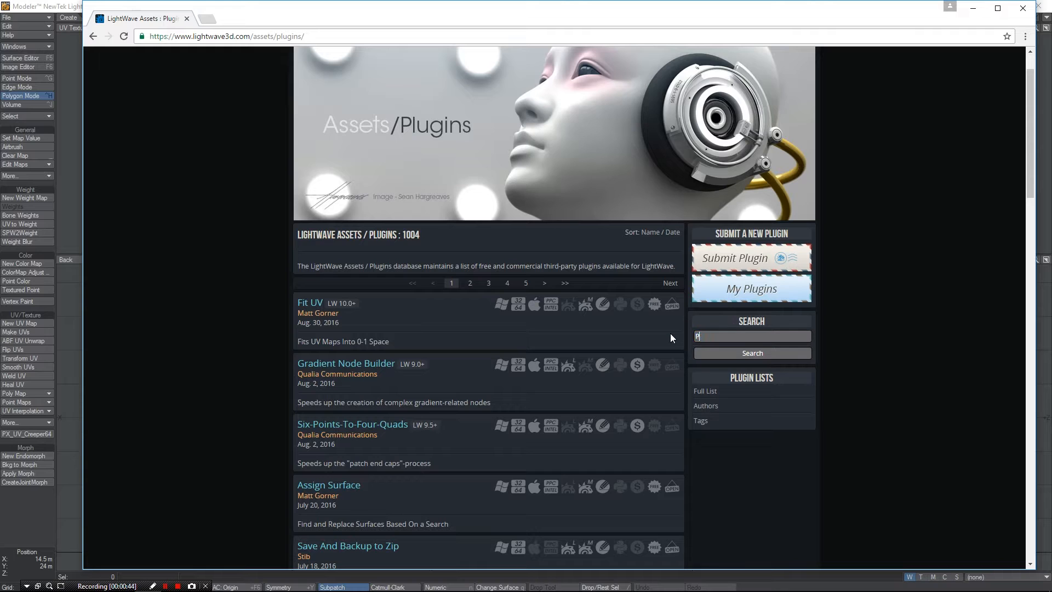
Search the LightWave plugin database for PICTRIX and look through the listed plugins
{"action": "type", "text": "ICTRIX"}
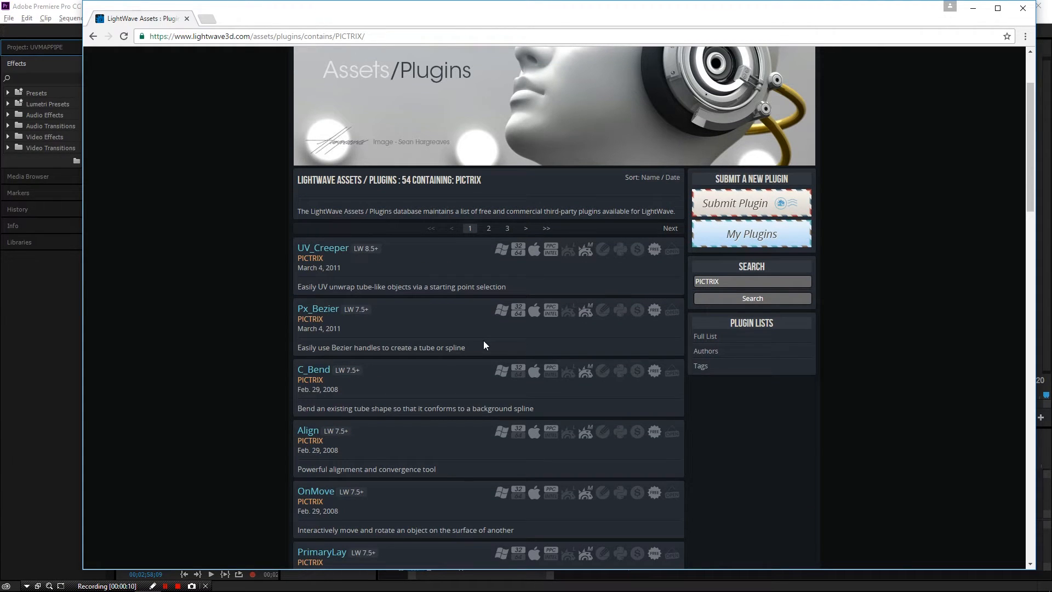
{"action": "scroll", "coordinate": [411, 287], "scroll_direction": "down", "scroll_amount": 1}
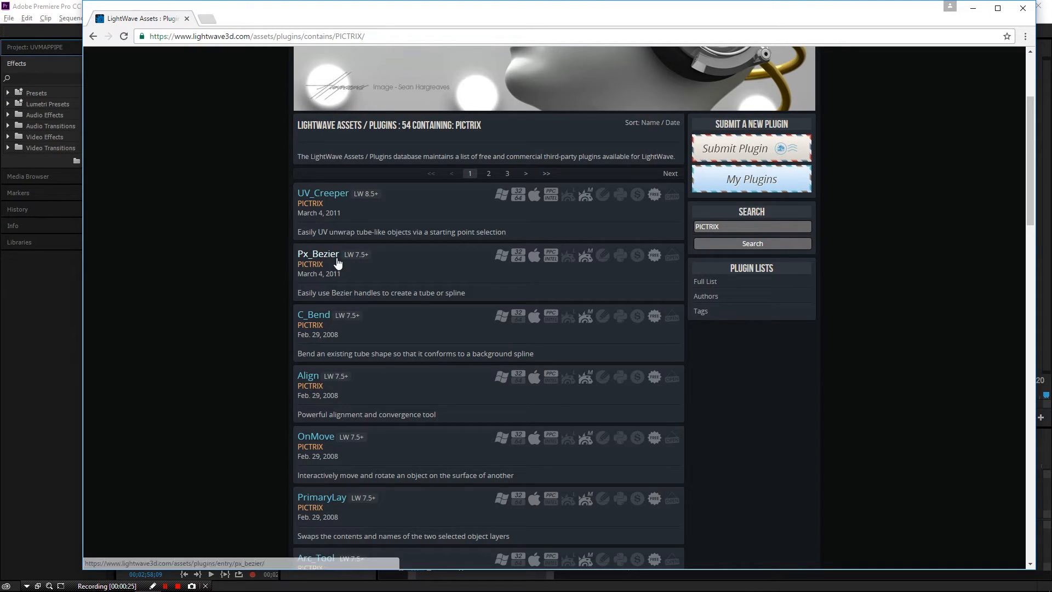
{"action": "scroll", "coordinate": [364, 261], "scroll_direction": "up", "scroll_amount": 1}
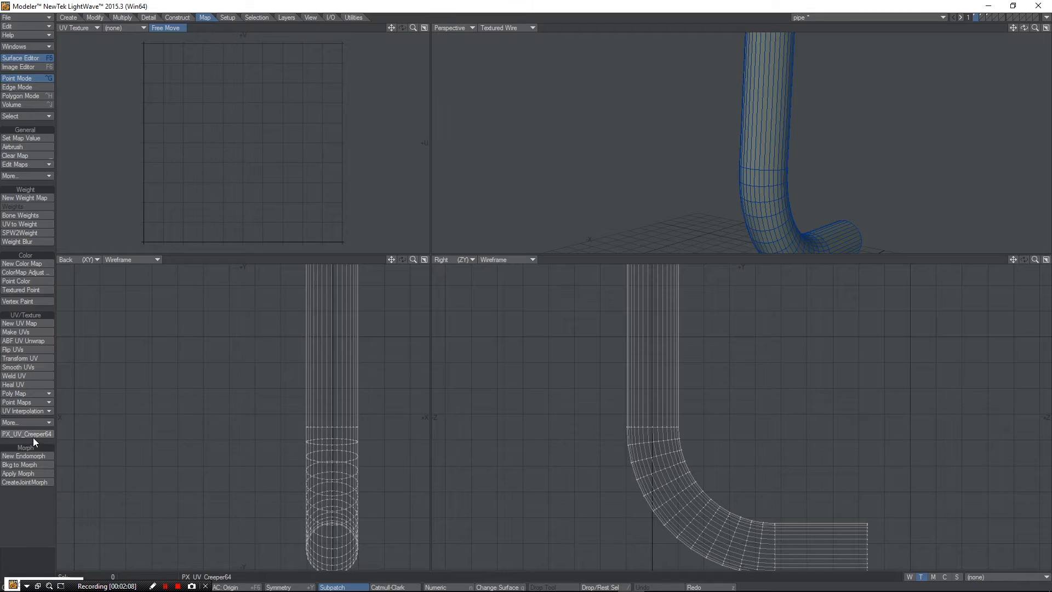
Open the menu layout configuration to view the available commands, and close it without changes
{"action": "left_click", "coordinate": [15, 26]}
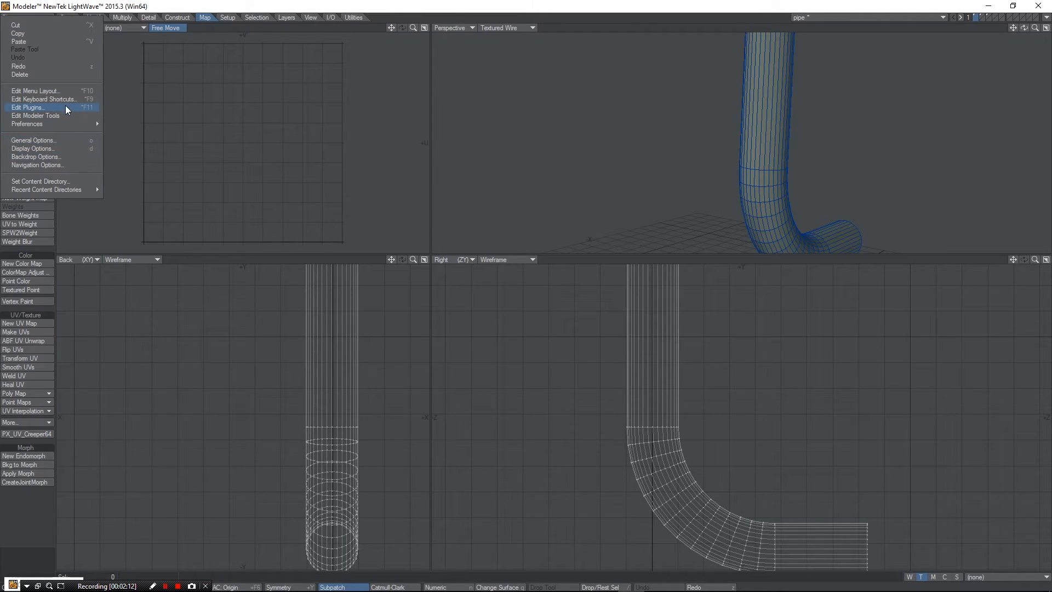
{"action": "left_click", "coordinate": [35, 91]}
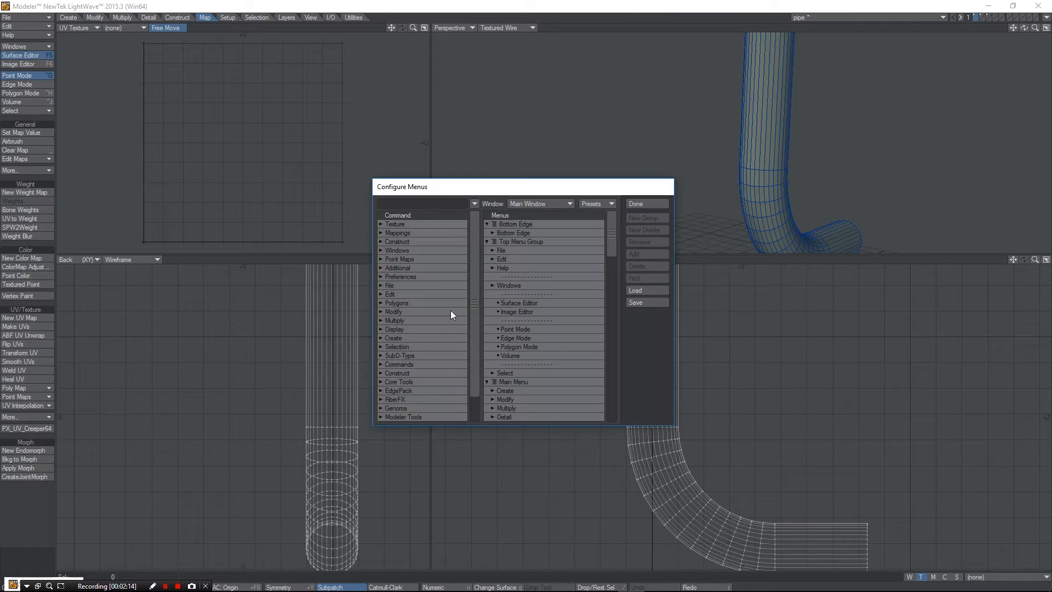
{"action": "scroll", "coordinate": [473, 318], "scroll_direction": "down", "scroll_amount": 1}
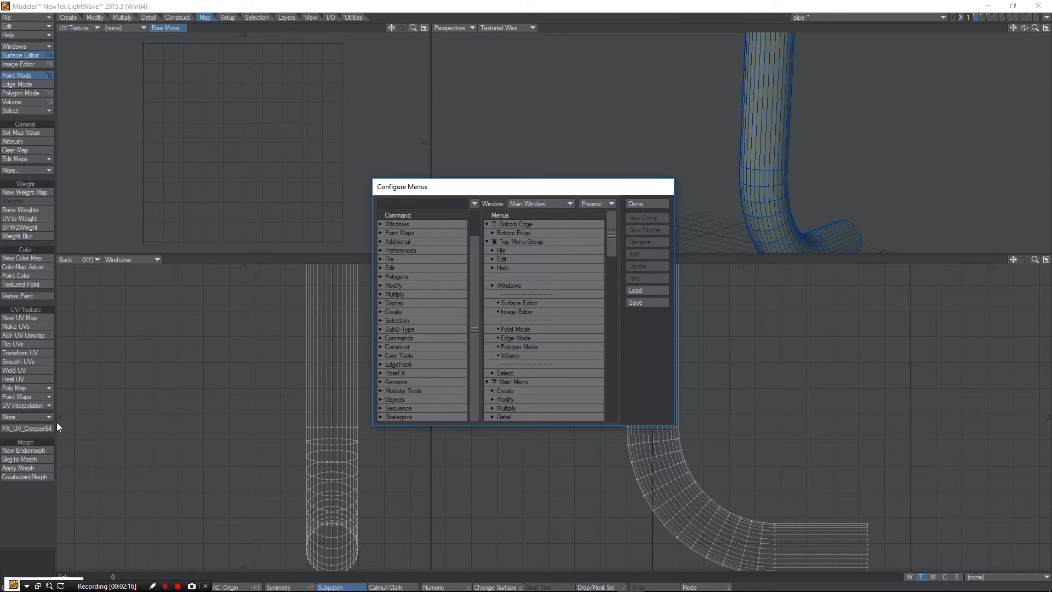
{"action": "left_click", "coordinate": [650, 205]}
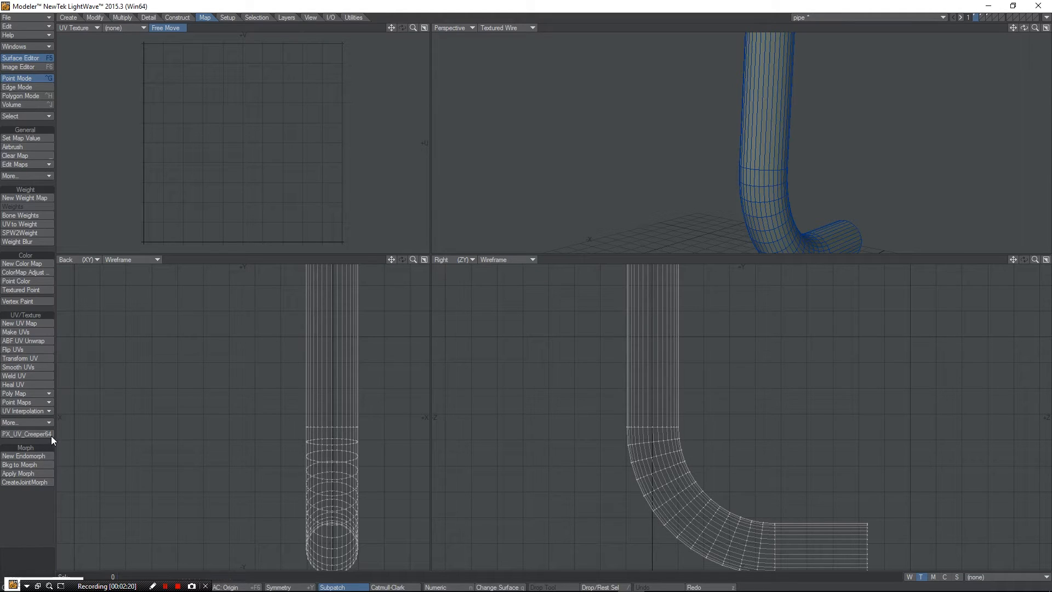
Select two neighbouring points along the pipe's lower bend and unwrap it with PX_UV_Creeper64 into a new UV map named pipes4
{"action": "left_click_drag", "start_coordinate": [705, 141], "coordinate": [674, 156], "text": "alt"}
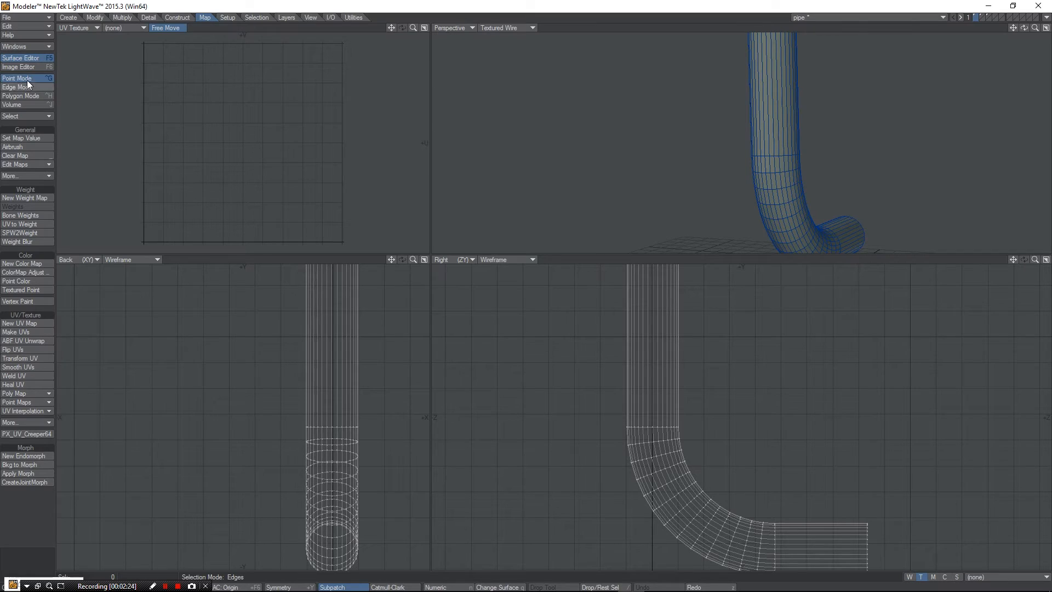
{"action": "left_click_drag", "start_coordinate": [754, 200], "coordinate": [768, 156], "text": "alt"}
{"action": "left_click", "coordinate": [759, 205]}
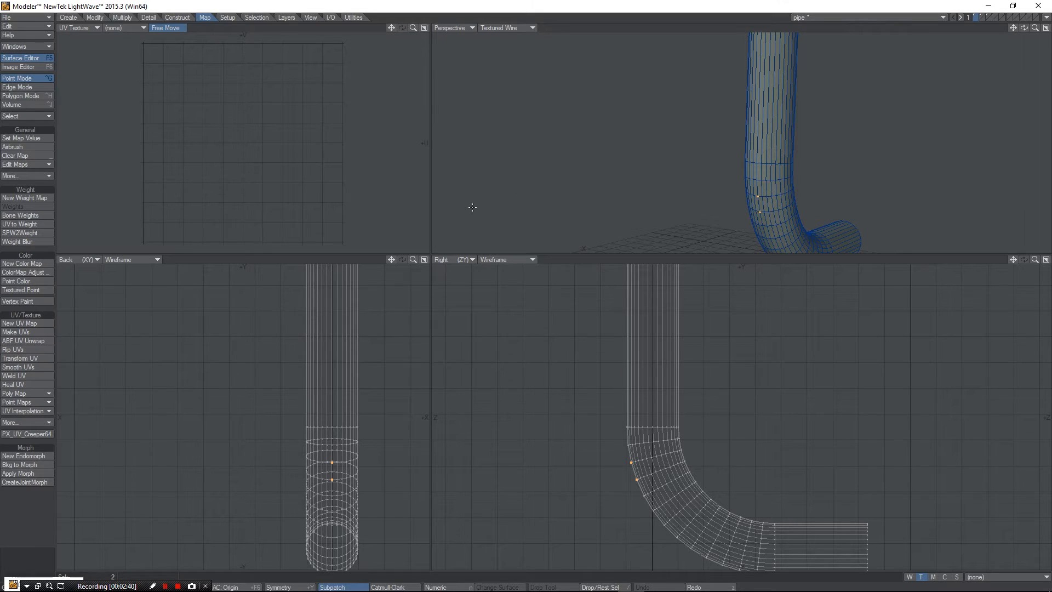
{"action": "left_click", "coordinate": [31, 433]}
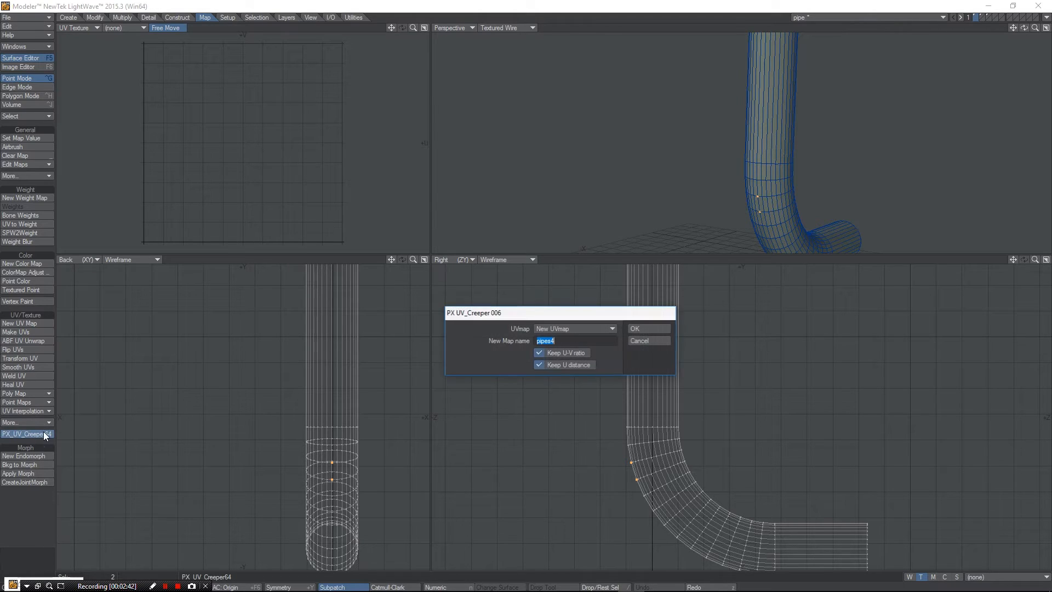
{"action": "left_click", "coordinate": [544, 328]}
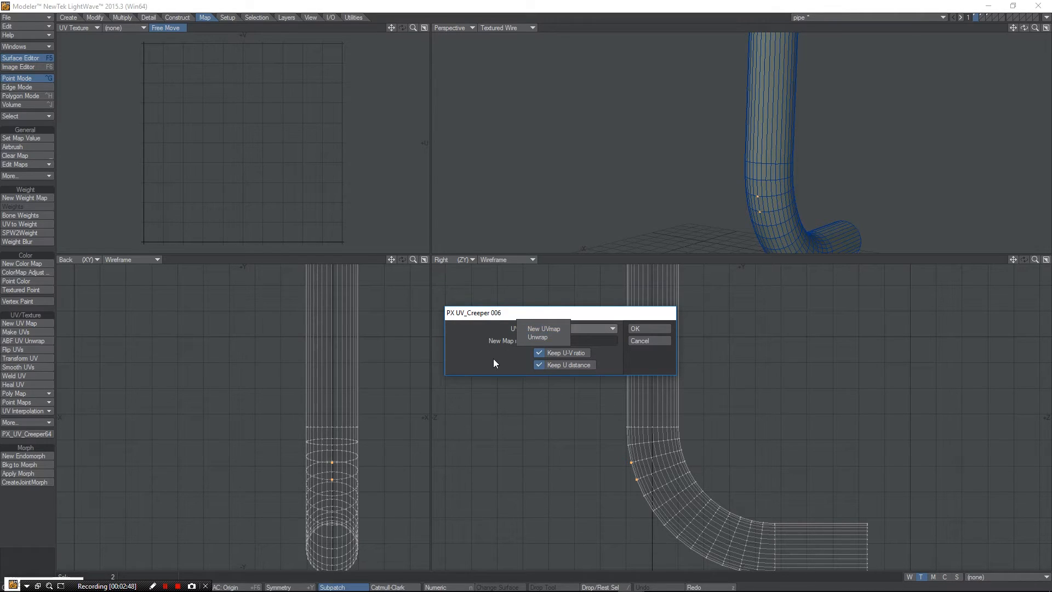
{"action": "left_click", "coordinate": [555, 325]}
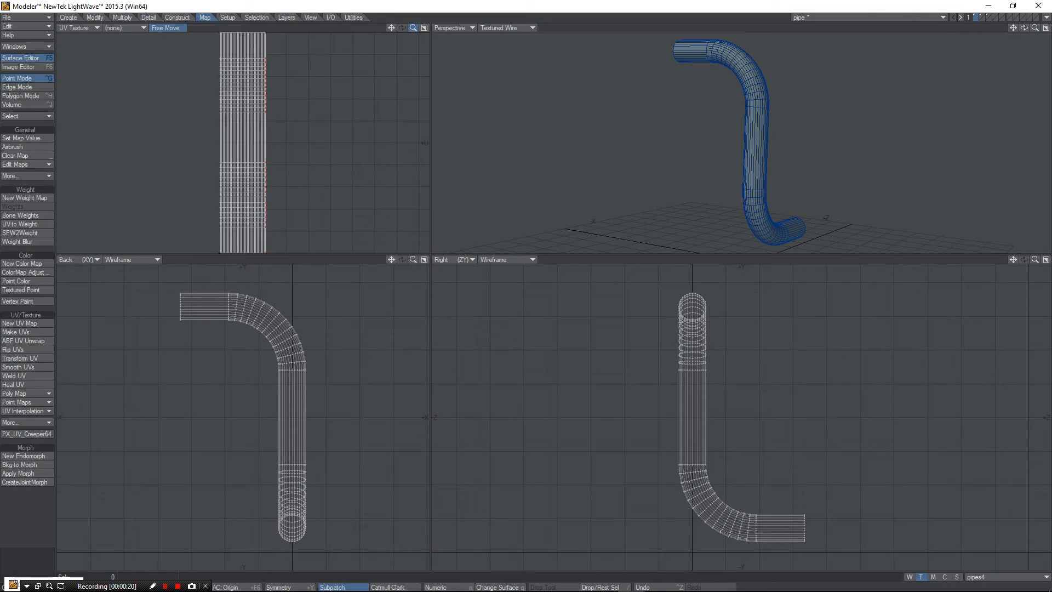
Enlarge the UV view to examine the pipe's UV strip against the UV grid, and restore the four-view layout
{"action": "left_click_drag", "start_coordinate": [412, 29], "coordinate": [378, 28]}
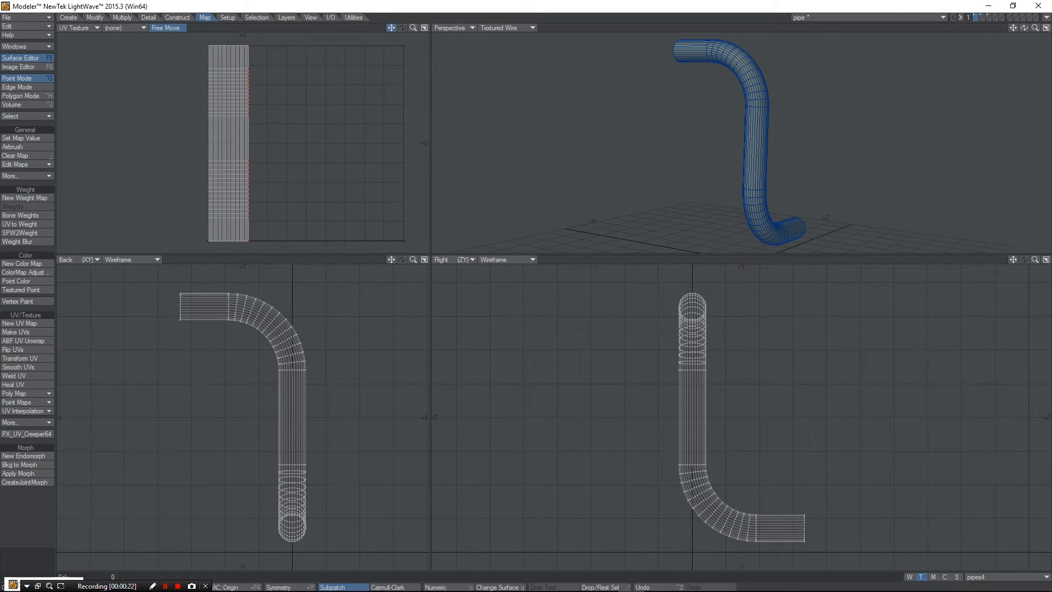
{"action": "left_click", "coordinate": [425, 27]}
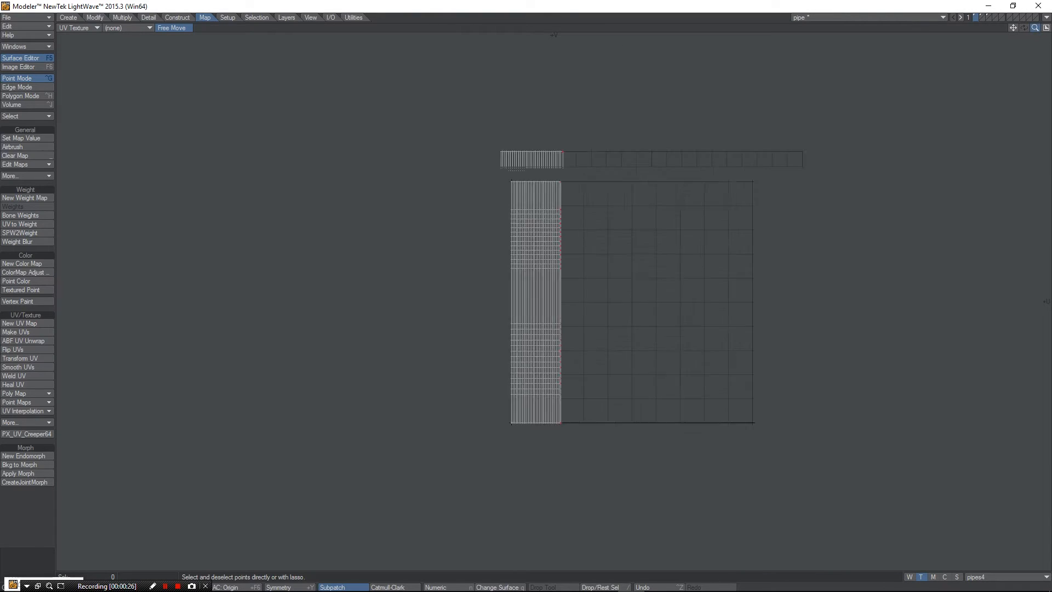
{"action": "left_click_drag", "start_coordinate": [1035, 28], "coordinate": [1047, 28]}
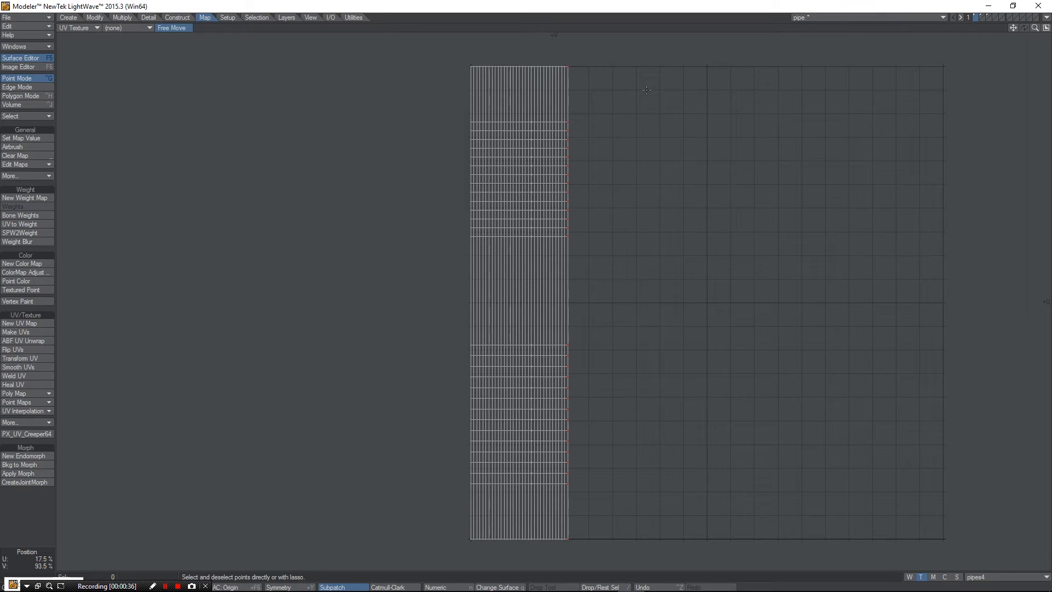
{"action": "left_click", "coordinate": [1046, 28]}
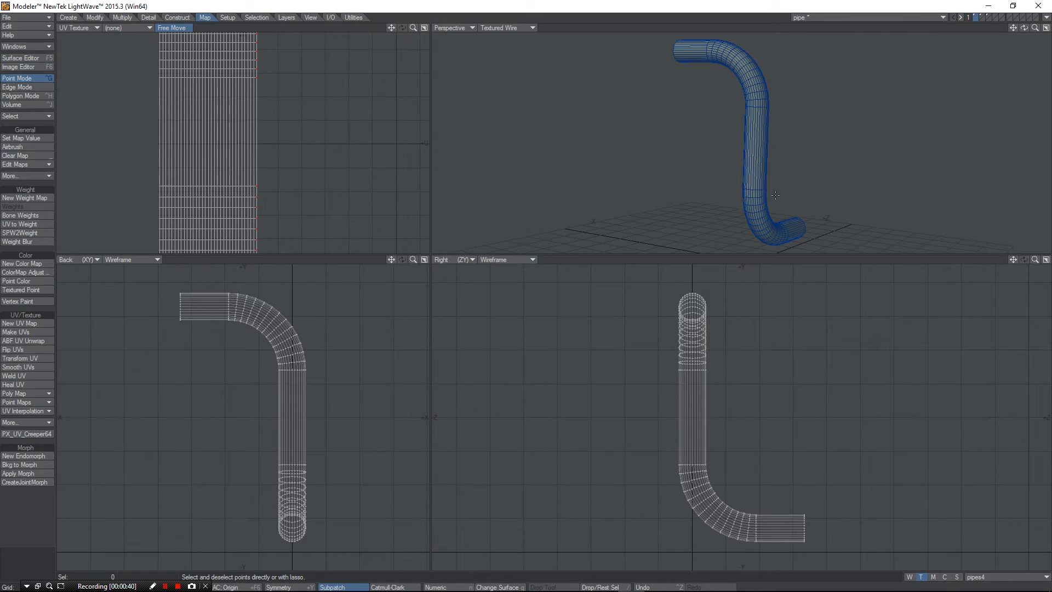
Set the UV map of the Default surface's colour texture to pipes4, and assign the Default surface to the pipe
{"action": "key", "text": "F5"}
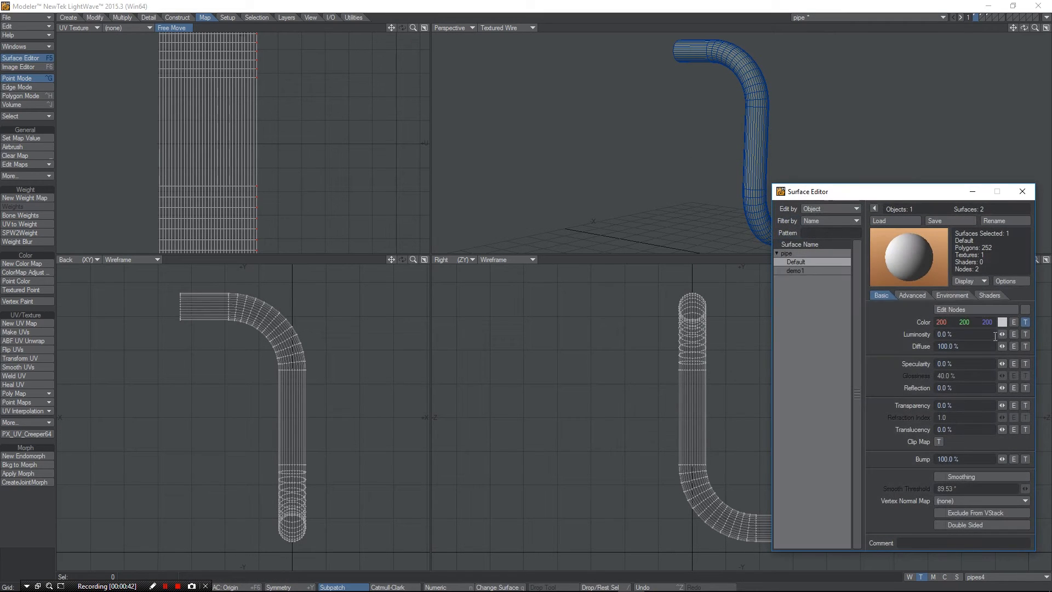
{"action": "left_click", "coordinate": [1025, 322]}
{"action": "left_click", "coordinate": [443, 258]}
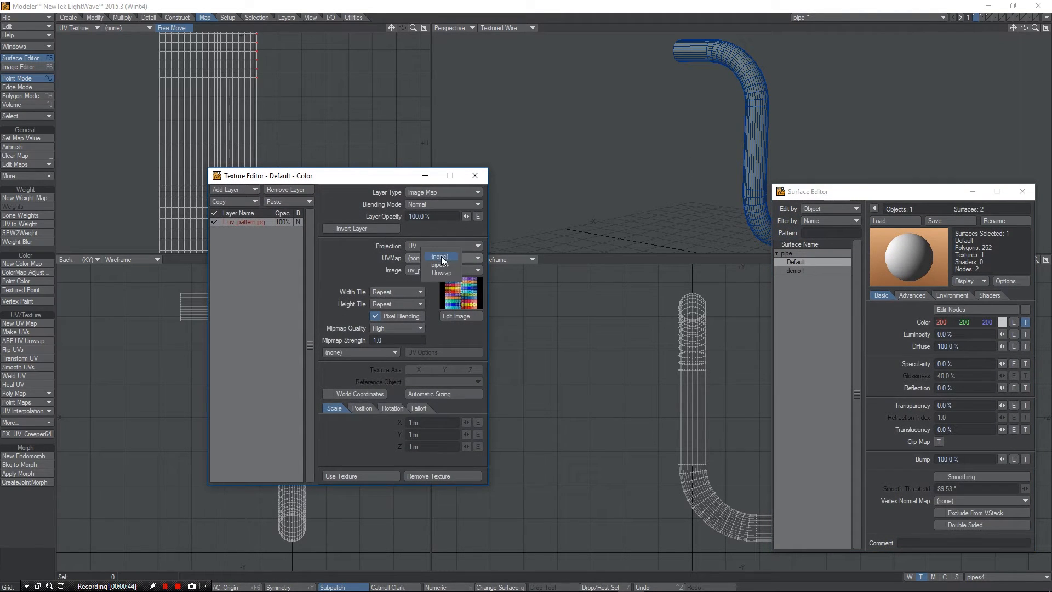
{"action": "left_click", "coordinate": [445, 266]}
{"action": "left_click", "coordinate": [381, 472]}
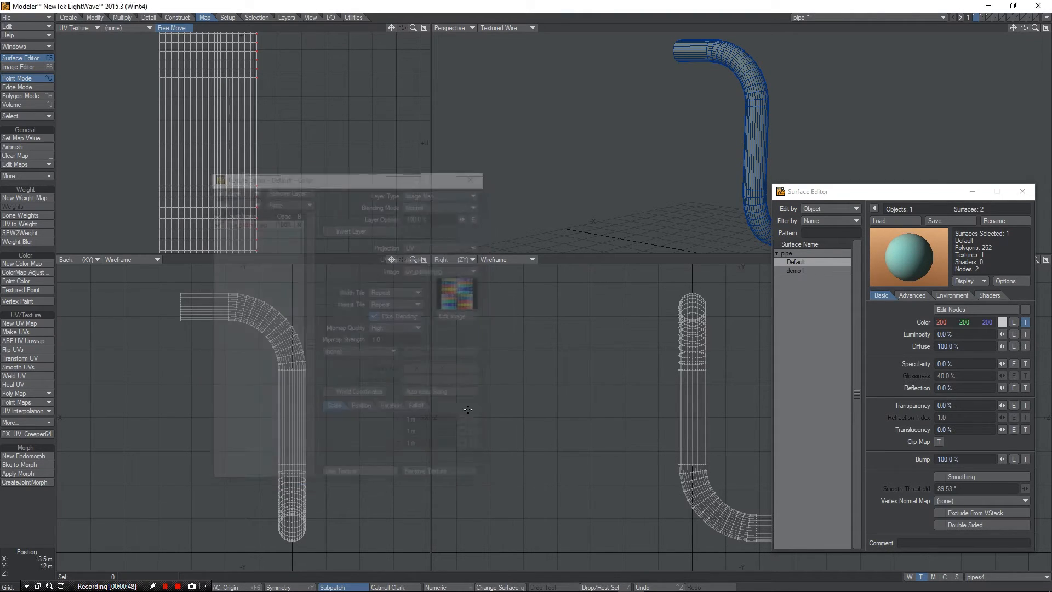
{"action": "key", "text": "q"}
{"action": "left_click", "coordinate": [651, 328]}
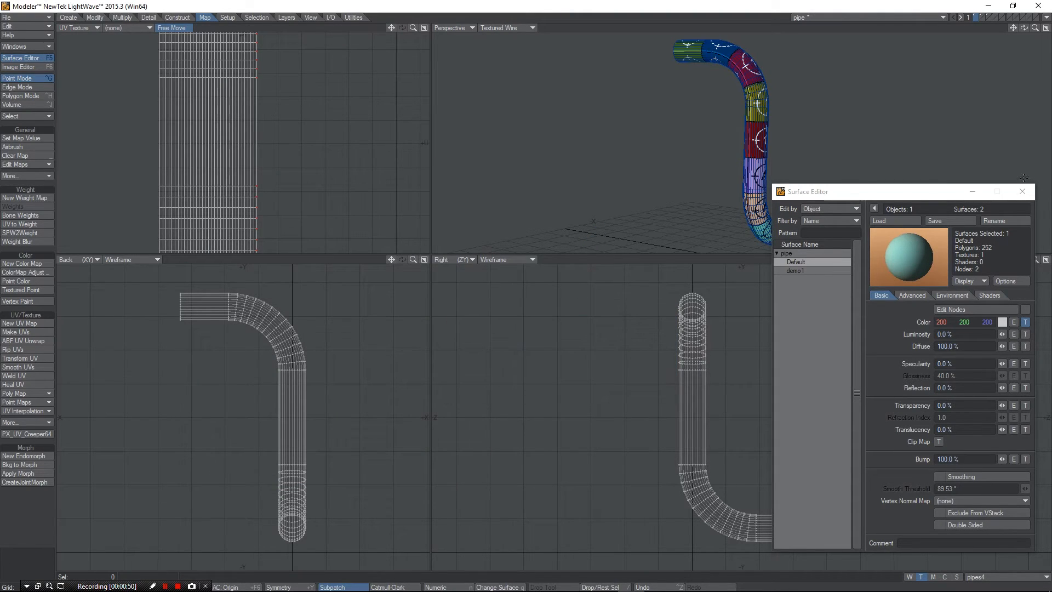
Show the perspective view in Texture shading and inspect the pipe's pattern from all sides at full size
{"action": "left_click", "coordinate": [523, 27]}
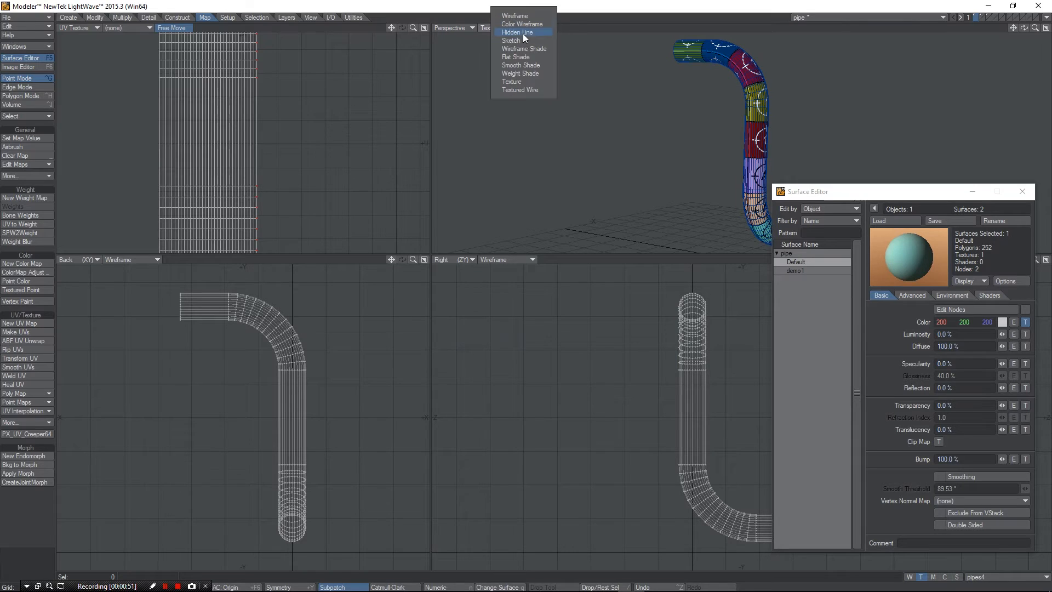
{"action": "left_click", "coordinate": [525, 80]}
{"action": "left_click", "coordinate": [1047, 27]}
{"action": "scroll", "coordinate": [553, 298], "scroll_direction": "up", "scroll_amount": 4}
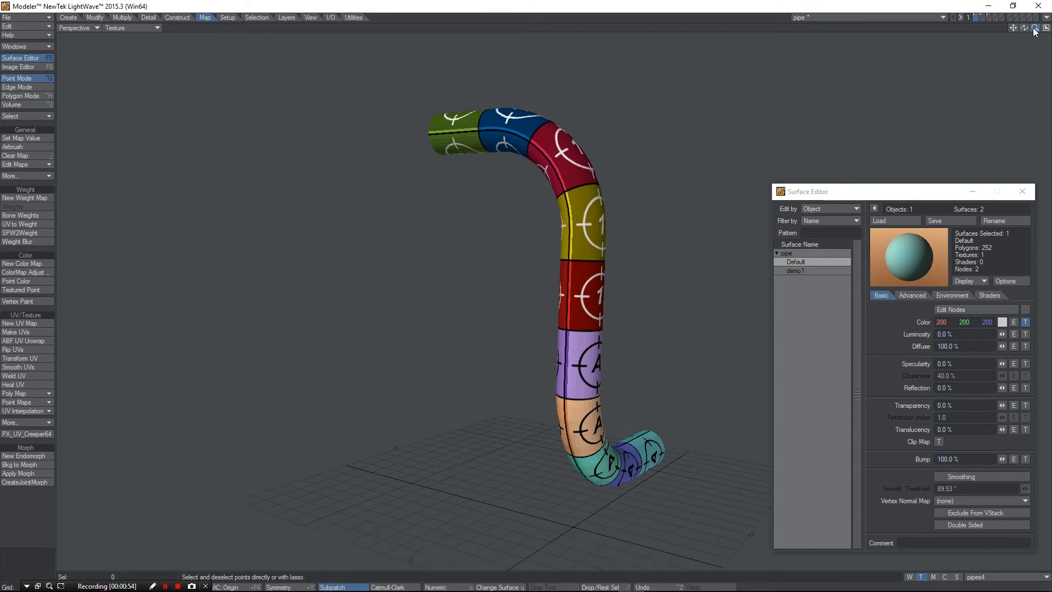
{"action": "left_click_drag", "start_coordinate": [685, 227], "coordinate": [647, 431], "text": "alt"}
{"action": "left_click_drag", "start_coordinate": [485, 365], "coordinate": [563, 340], "text": "alt"}
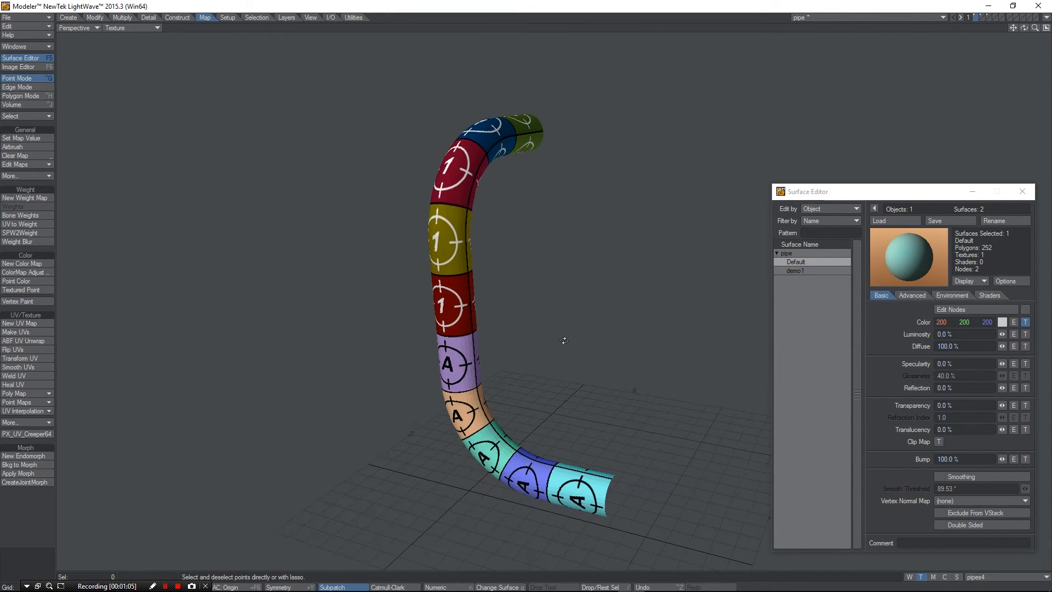
{"action": "left_click_drag", "start_coordinate": [548, 385], "coordinate": [630, 360], "text": "alt"}
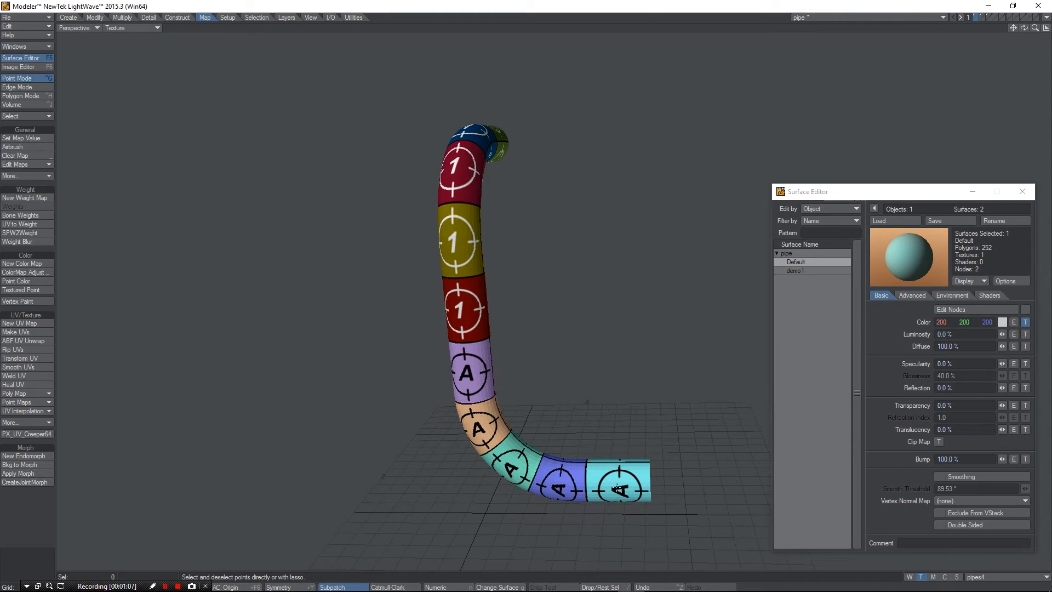
{"action": "left_click_drag", "start_coordinate": [478, 386], "coordinate": [693, 359], "text": "alt"}
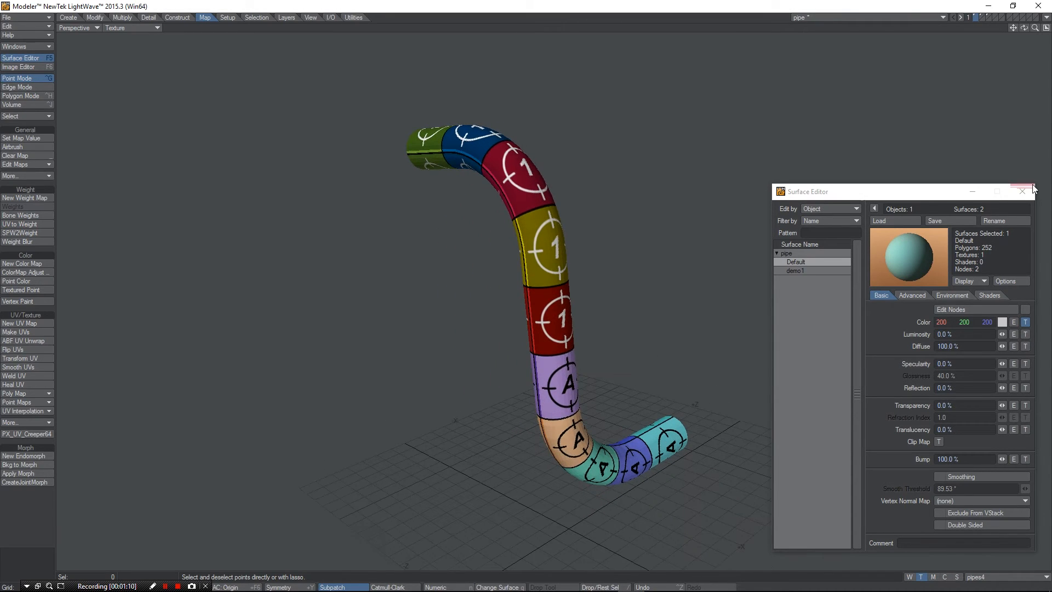
{"action": "left_click", "coordinate": [1046, 29]}
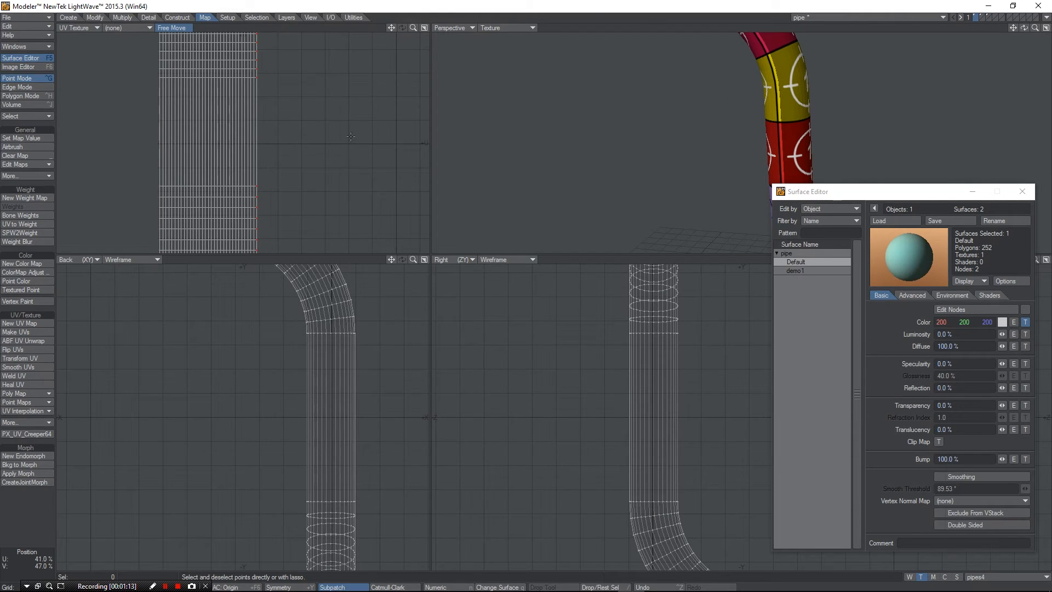
Shift the pipe's UV strip along U by about a quarter of the UV space, and enlarge the UV and perspective views
{"action": "scroll", "coordinate": [351, 137], "scroll_direction": "down", "scroll_amount": 4}
{"action": "left_click_drag", "start_coordinate": [312, 105], "coordinate": [360, 105]}
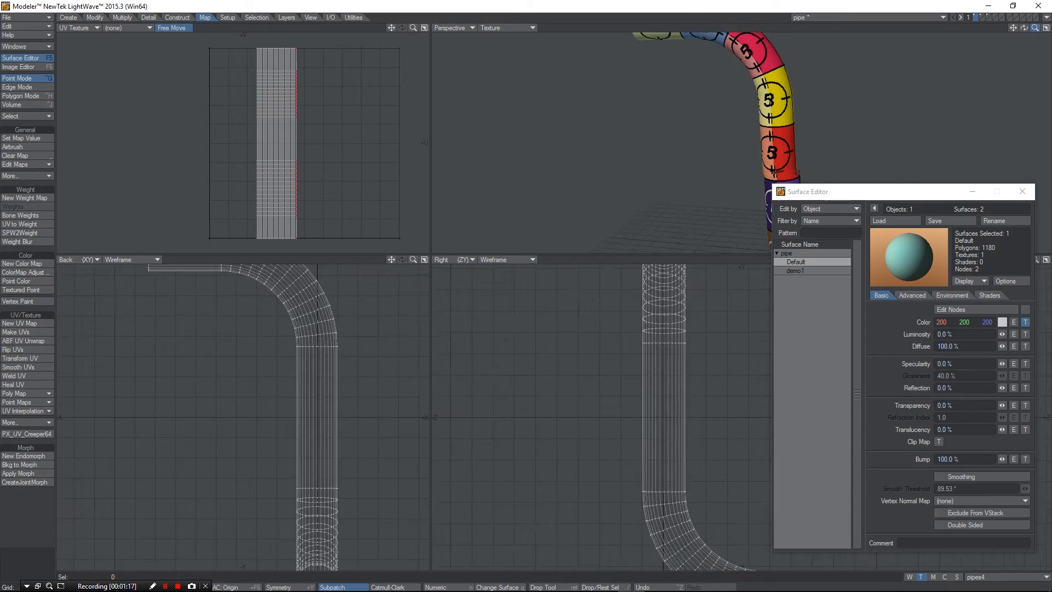
{"action": "left_click_drag", "start_coordinate": [845, 192], "coordinate": [869, 338]}
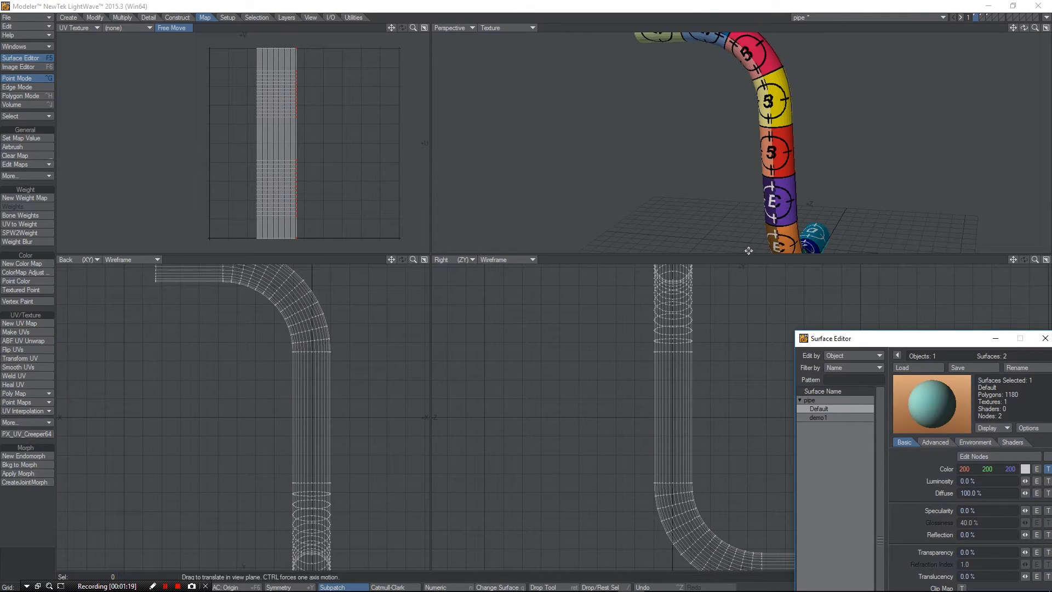
{"action": "left_click_drag", "start_coordinate": [863, 175], "coordinate": [822, 218]}
{"action": "key", "text": "ctrl+z"}
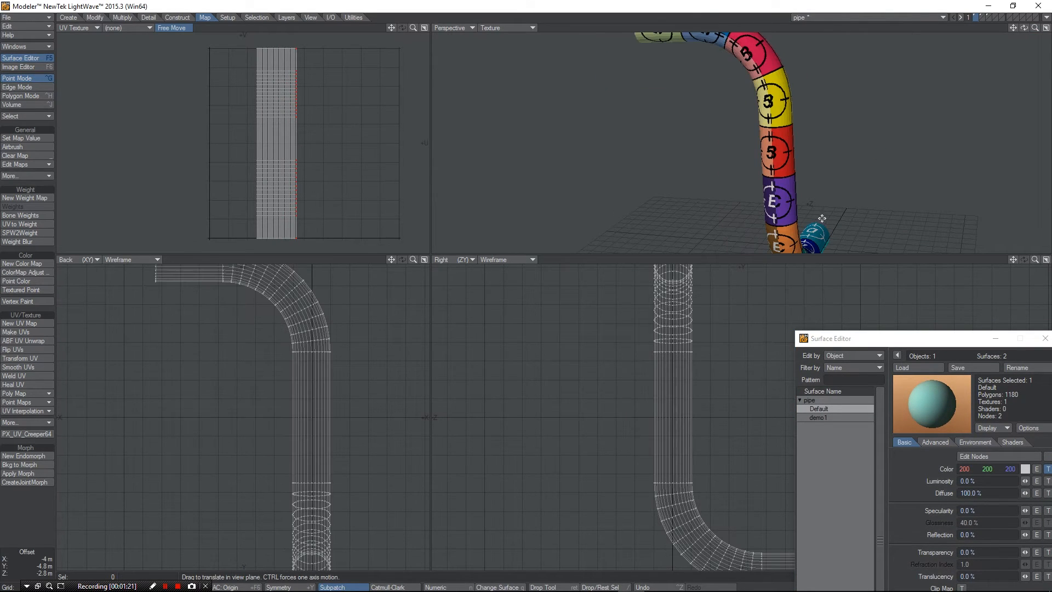
{"action": "left_click_drag", "start_coordinate": [429, 255], "coordinate": [430, 364]}
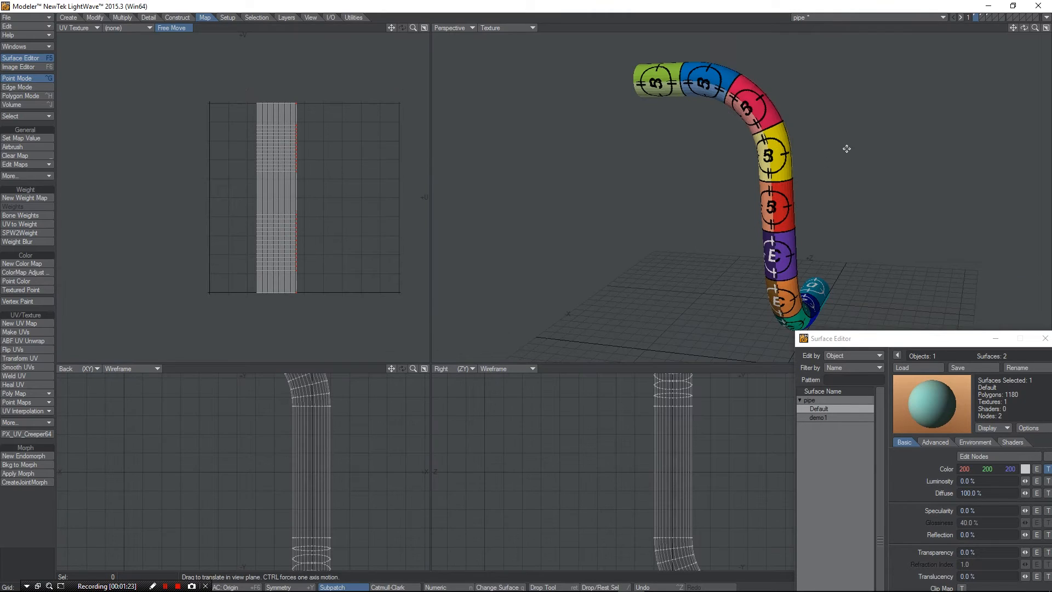
Slide the pipe's UV strip further along U while viewing the pattern on the pipe from another side
{"action": "left_click_drag", "start_coordinate": [735, 261], "coordinate": [620, 230], "text": "alt"}
{"action": "mouse_move", "coordinate": [347, 222]}
{"action": "left_mouse_down"}
{"action": "mouse_move", "coordinate": [313, 222]}
{"action": "mouse_move", "coordinate": [356, 222]}
{"action": "left_mouse_up"}
{"action": "left_click_drag", "start_coordinate": [325, 222], "coordinate": [372, 222]}
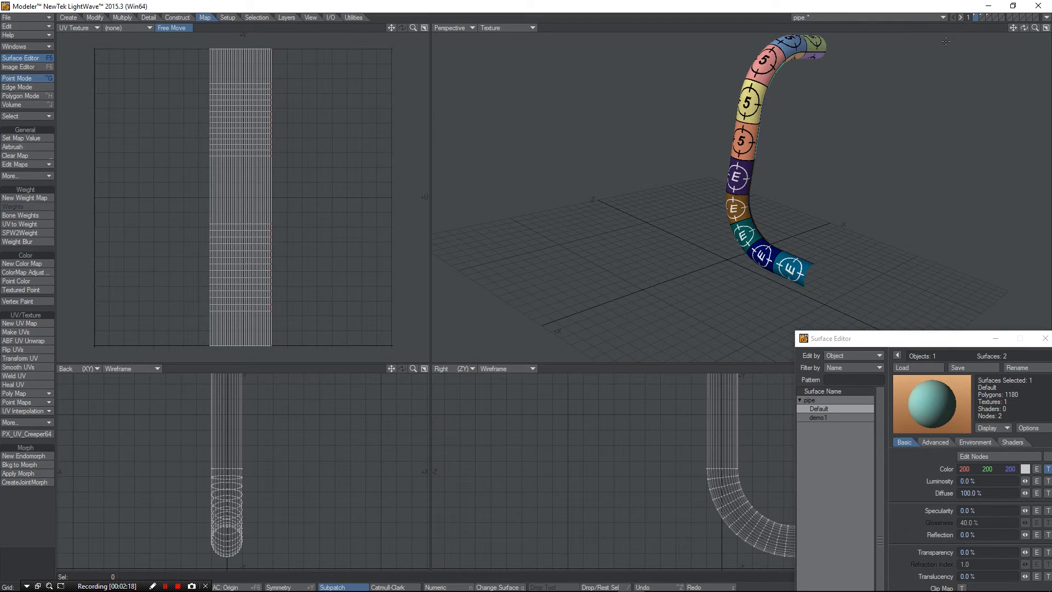
Switch to the second layer and select two neighbouring points along an edge at the curved tube's open end
{"action": "left_click", "coordinate": [983, 17]}
{"action": "left_click_drag", "start_coordinate": [856, 126], "coordinate": [701, 216], "text": "alt"}
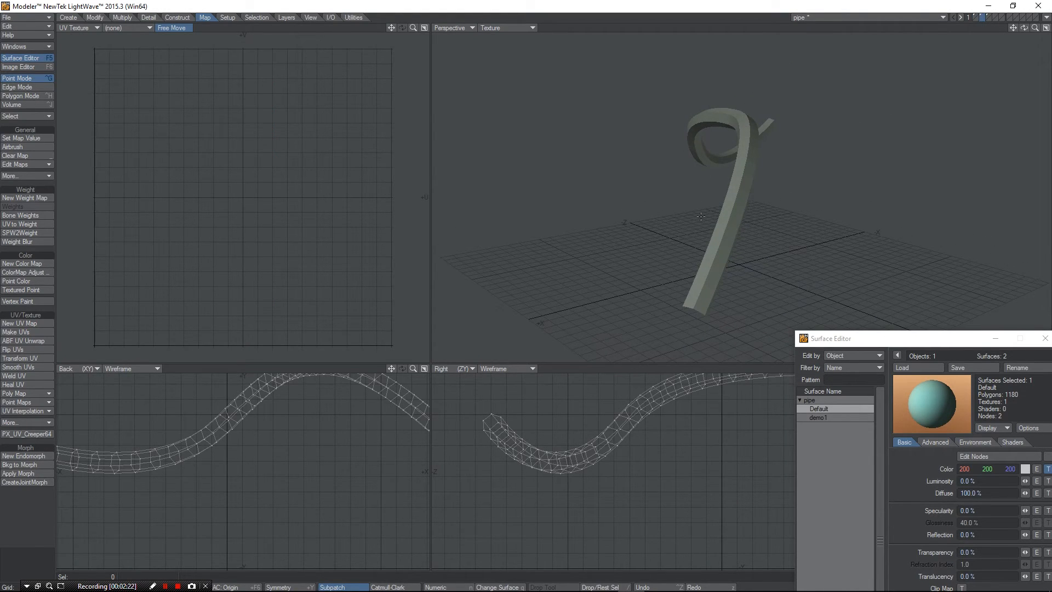
{"action": "left_click", "coordinate": [694, 309]}
Unwrap the curved tube from the selected points with PX_UV_Creeper64, using the new UV map name pipes4
{"action": "left_click", "coordinate": [26, 434]}
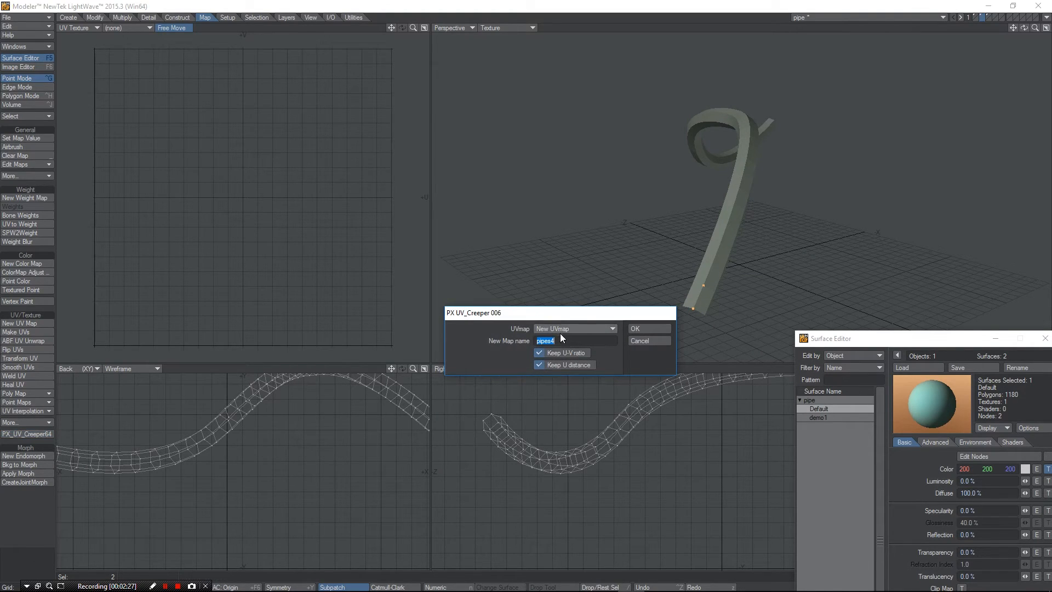
{"action": "left_click", "coordinate": [646, 328]}
{"action": "key", "text": "space"}
Shift the curved tube's UV strip along U by about a quarter of the UV space and inspect the texture from several angles
{"action": "left_click_drag", "start_coordinate": [615, 249], "coordinate": [767, 208], "text": "alt"}
{"action": "left_click_drag", "start_coordinate": [252, 199], "coordinate": [302, 198]}
{"action": "left_click_drag", "start_coordinate": [766, 139], "coordinate": [663, 248], "text": "alt"}
{"action": "left_click_drag", "start_coordinate": [272, 245], "coordinate": [295, 244]}
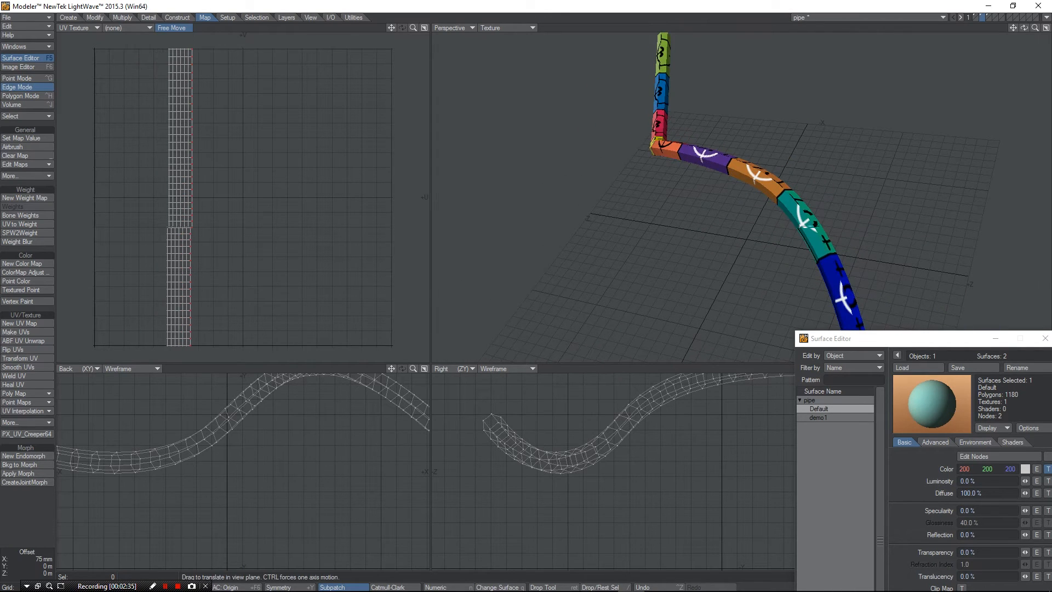
{"action": "left_click_drag", "start_coordinate": [652, 204], "coordinate": [721, 176], "text": "alt"}
Undo the UV shifts and the unwrap of the curved tube, and look at its selected end points
{"action": "key", "text": "ctrl+z"}
{"action": "key", "text": "ctrl+z"}
{"action": "key", "text": "ctrl+z"}
{"action": "left_click_drag", "start_coordinate": [715, 215], "coordinate": [773, 147], "text": "alt"}
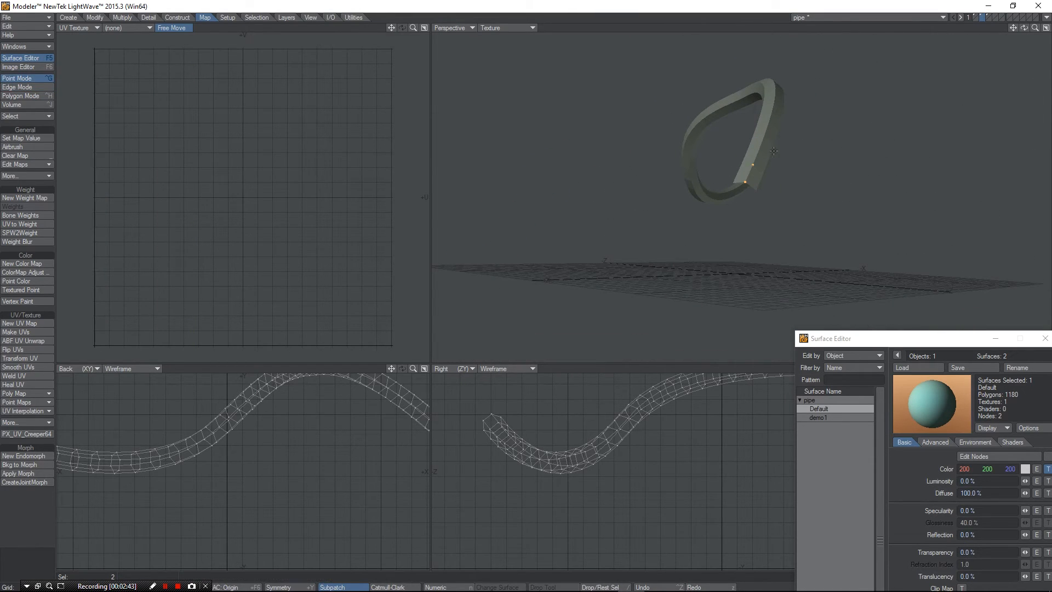
Select two neighbouring points partway along the curved tube and unwrap it with PX_UV_Creeper64 using the new UV map name pipes4
{"action": "key", "text": "slash"}
{"action": "left_click", "coordinate": [692, 142]}
{"action": "left_click_drag", "start_coordinate": [710, 136], "coordinate": [723, 163], "text": "alt"}
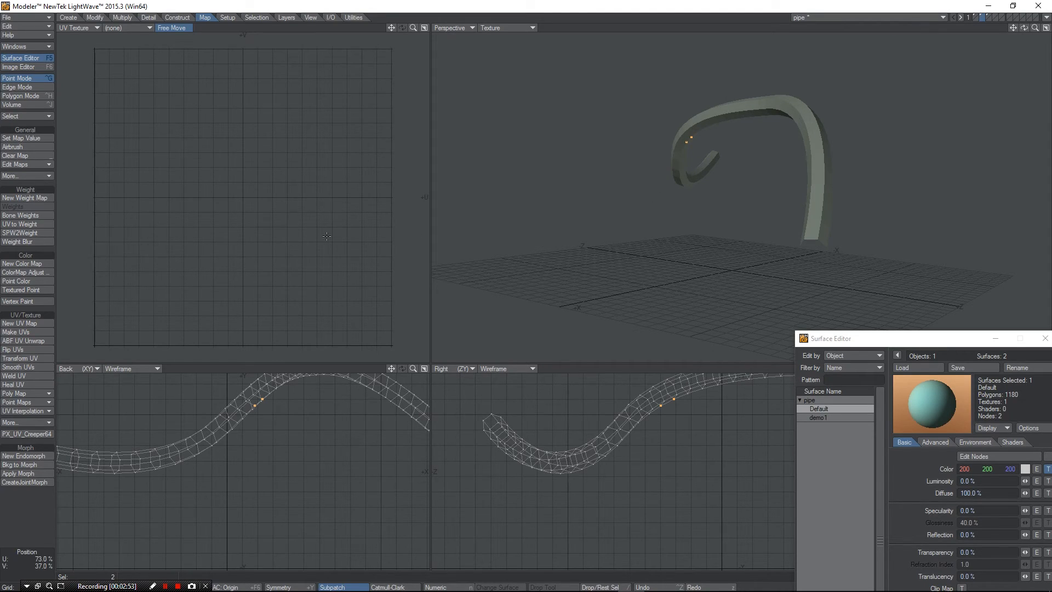
{"action": "left_click", "coordinate": [26, 433]}
{"action": "key", "text": "Return"}
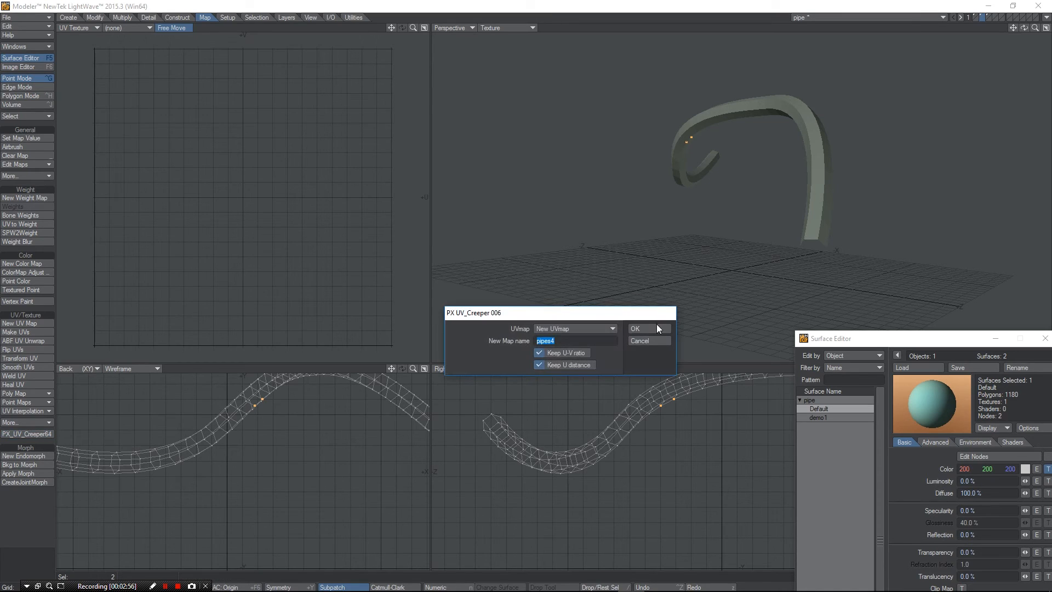
Shift the curved tube's UV strip along U to about a third of the UV space and inspect its texture
{"action": "left_click_drag", "start_coordinate": [597, 148], "coordinate": [723, 166], "text": "alt"}
{"action": "key", "text": "t"}
{"action": "left_click_drag", "start_coordinate": [250, 174], "coordinate": [349, 174]}
{"action": "left_click_drag", "start_coordinate": [554, 160], "coordinate": [651, 179], "text": "alt"}
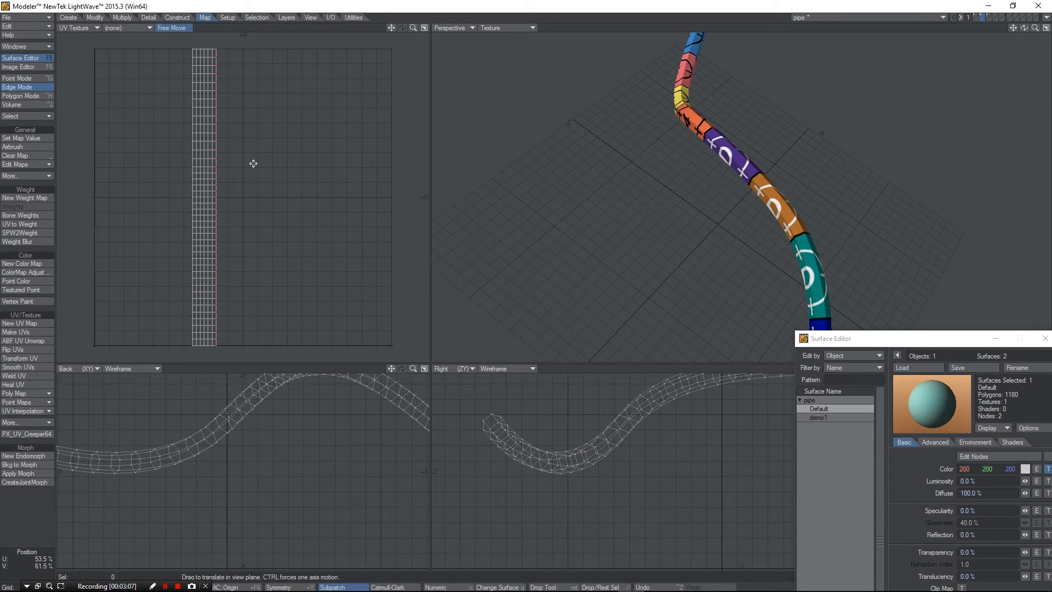
{"action": "left_click", "coordinate": [42, 559]}
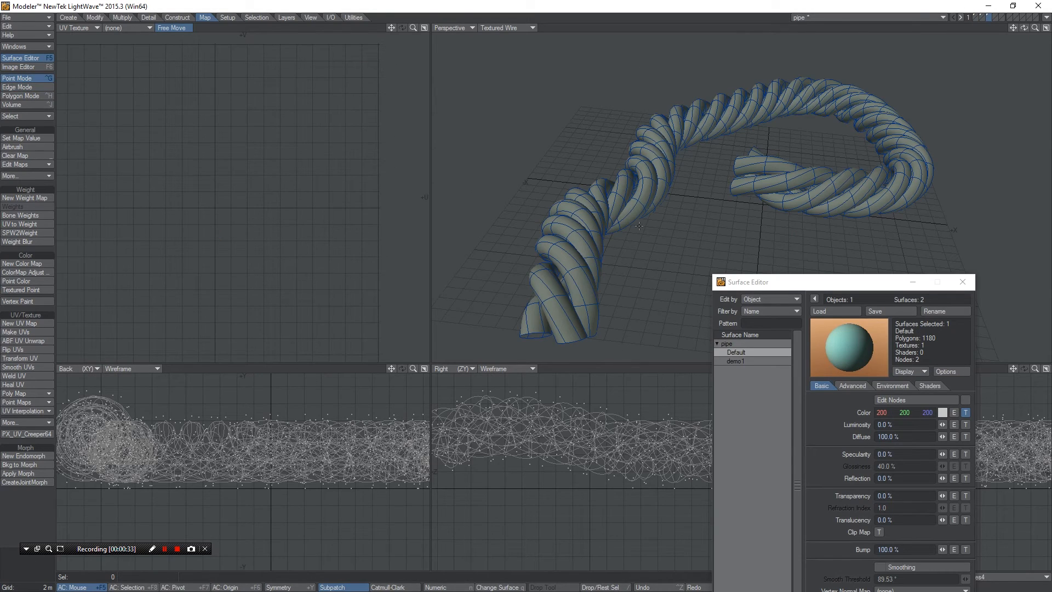
On the twisted rope, select two neighbouring points of one strand and unwrap it with PX_UV_Creeper64 into new UV map pipes4
{"action": "left_click_drag", "start_coordinate": [871, 174], "coordinate": [794, 224], "text": "alt"}
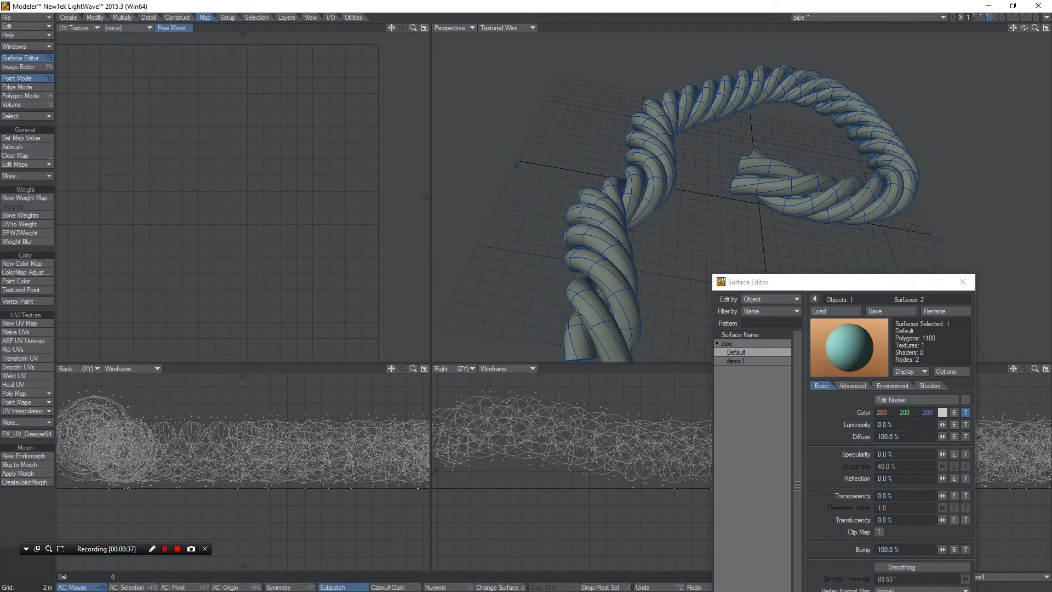
{"action": "left_click", "coordinate": [605, 319]}
{"action": "left_click", "coordinate": [38, 434]}
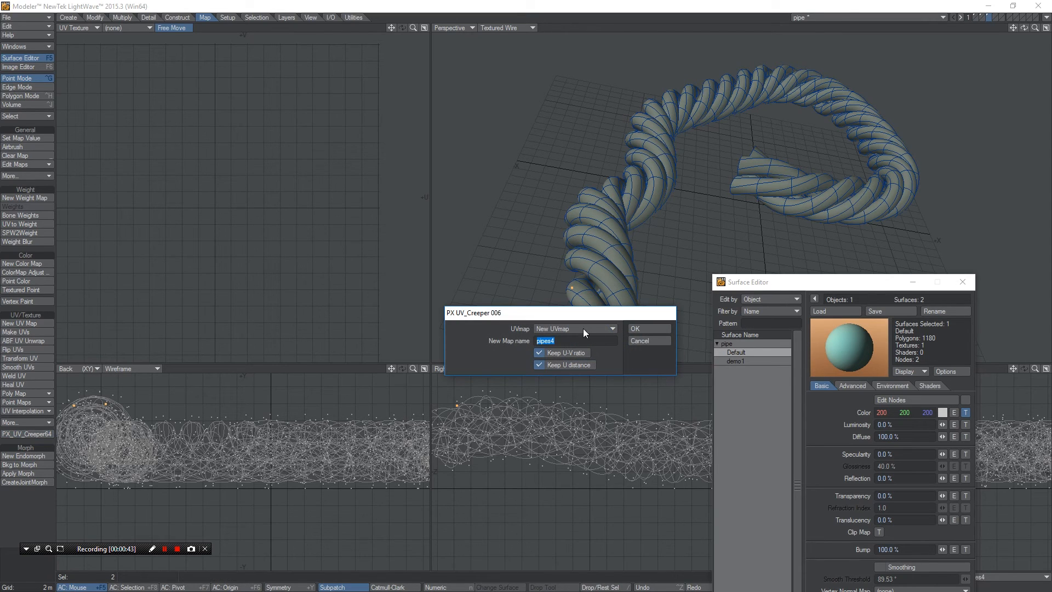
{"action": "left_click", "coordinate": [663, 328]}
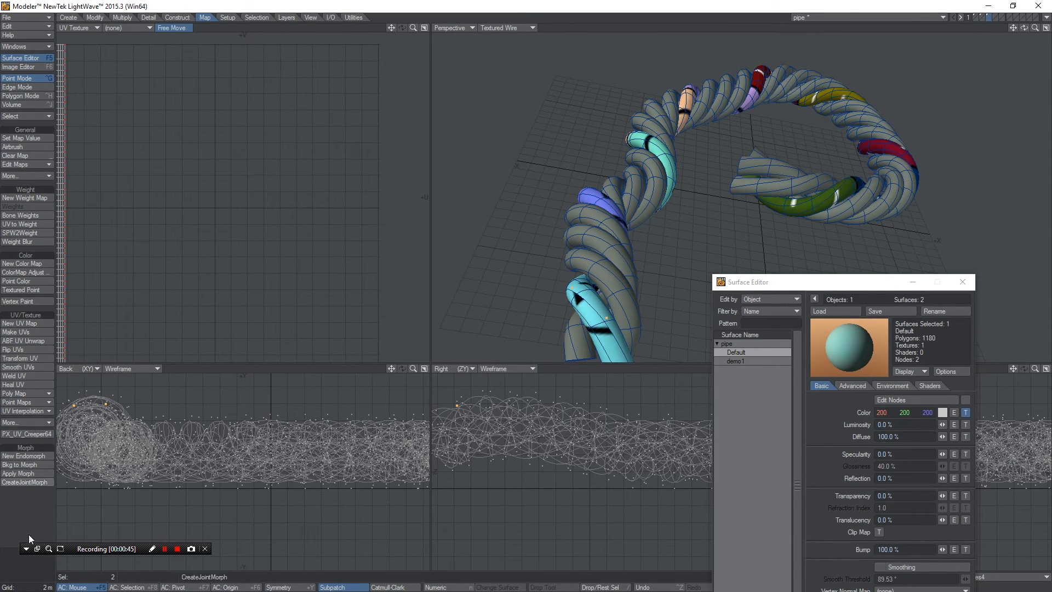
{"action": "mouse_move", "coordinate": [392, 28]}
{"action": "left_mouse_down"}
{"action": "mouse_move", "coordinate": [457, 29]}
{"action": "mouse_move", "coordinate": [467, 17]}
{"action": "mouse_move", "coordinate": [387, 28]}
{"action": "left_mouse_up"}
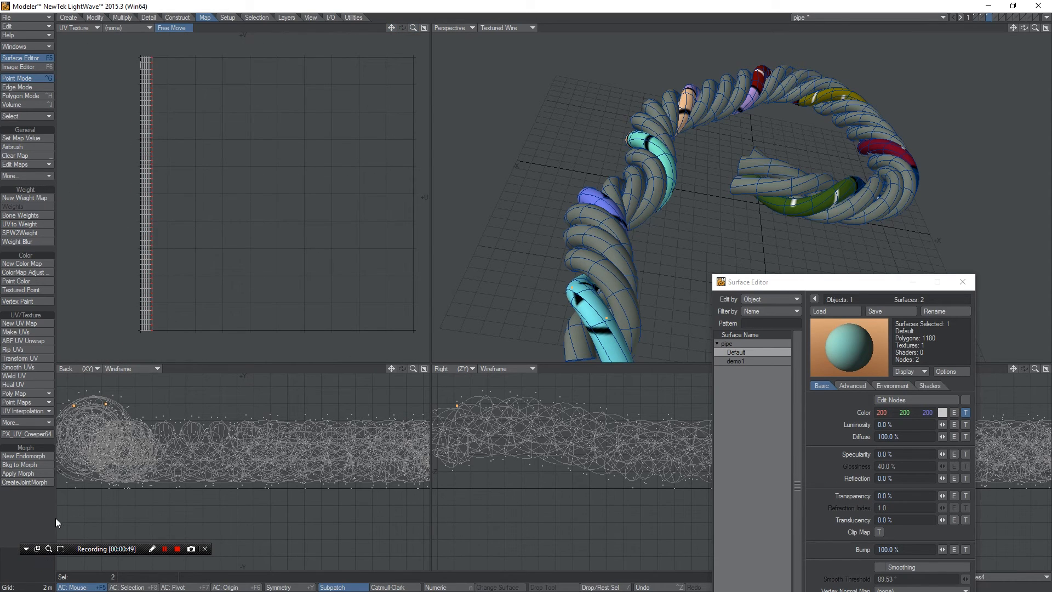
Select two neighbouring points on the rope's second strand and unwrap that strand with PX_UV_Creeper64 into pipes4
{"action": "key", "text": "space"}
{"action": "left_click_drag", "start_coordinate": [730, 224], "coordinate": [693, 218], "text": "alt"}
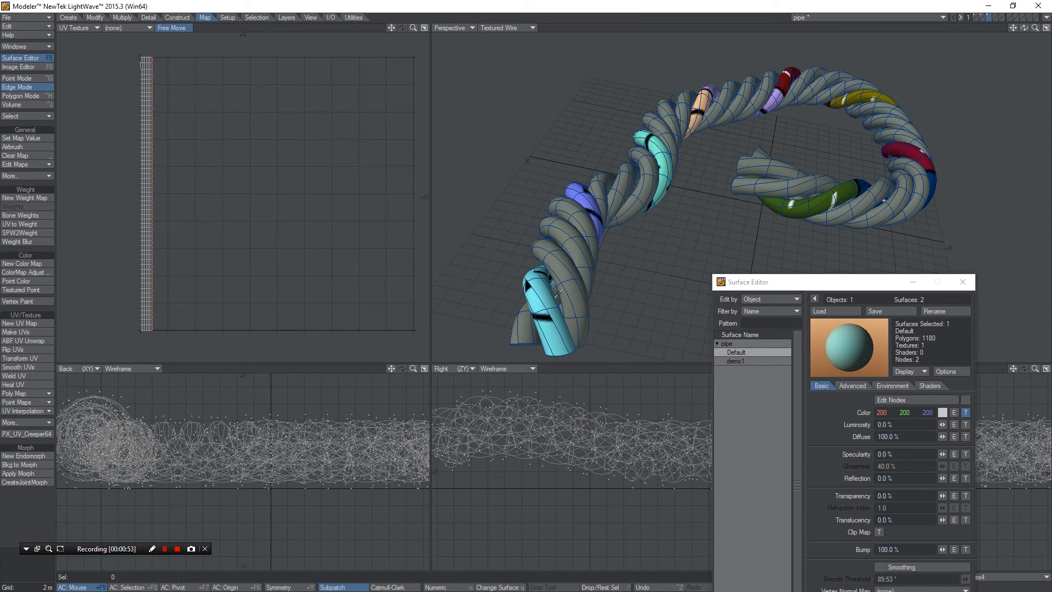
{"action": "key", "text": "ctrl+g"}
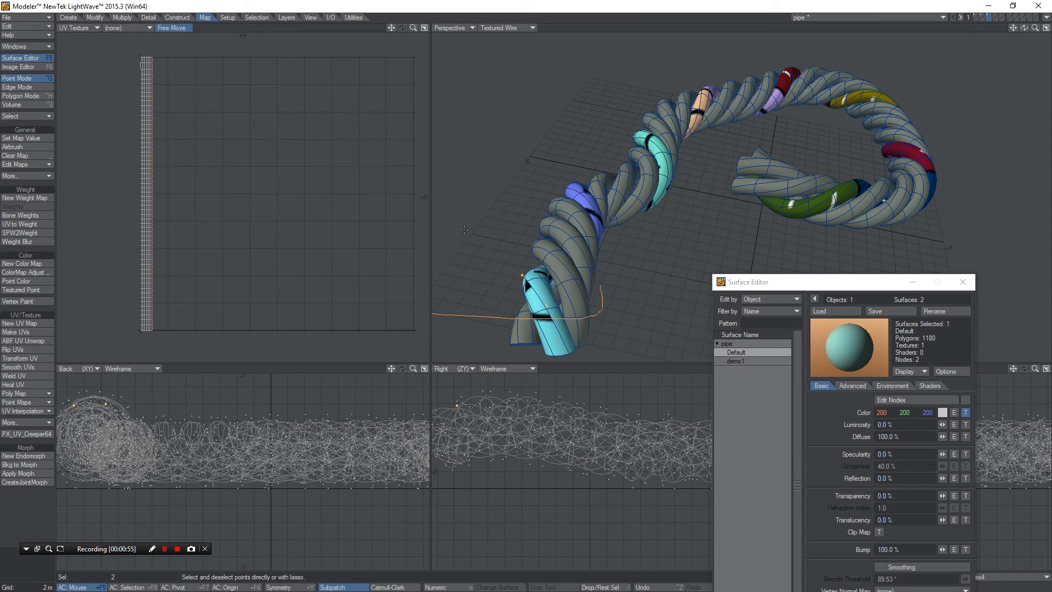
{"action": "left_click", "coordinate": [578, 276]}
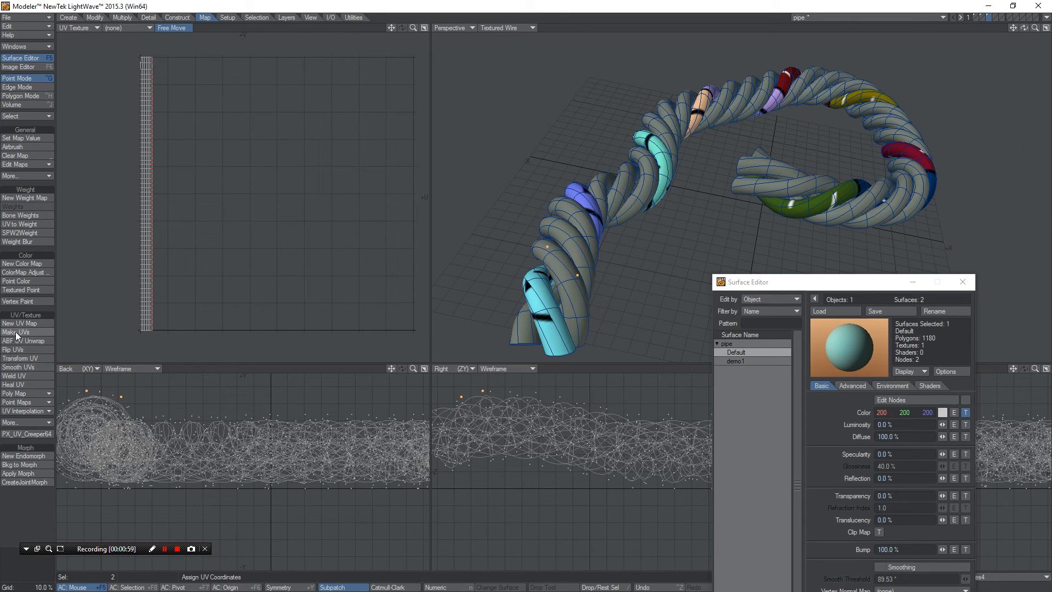
{"action": "left_click", "coordinate": [21, 432]}
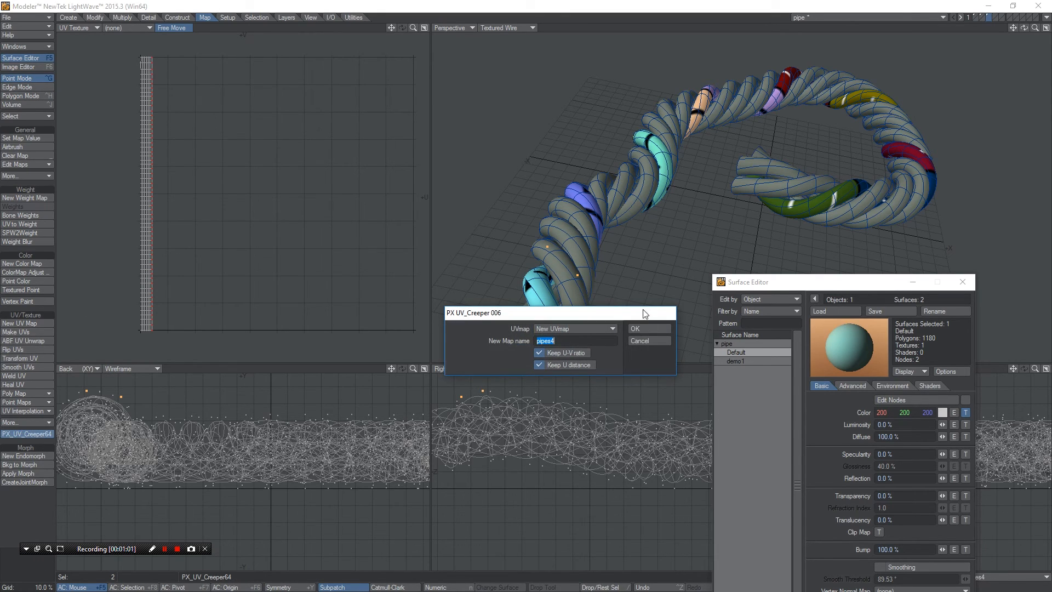
{"action": "left_click", "coordinate": [647, 330]}
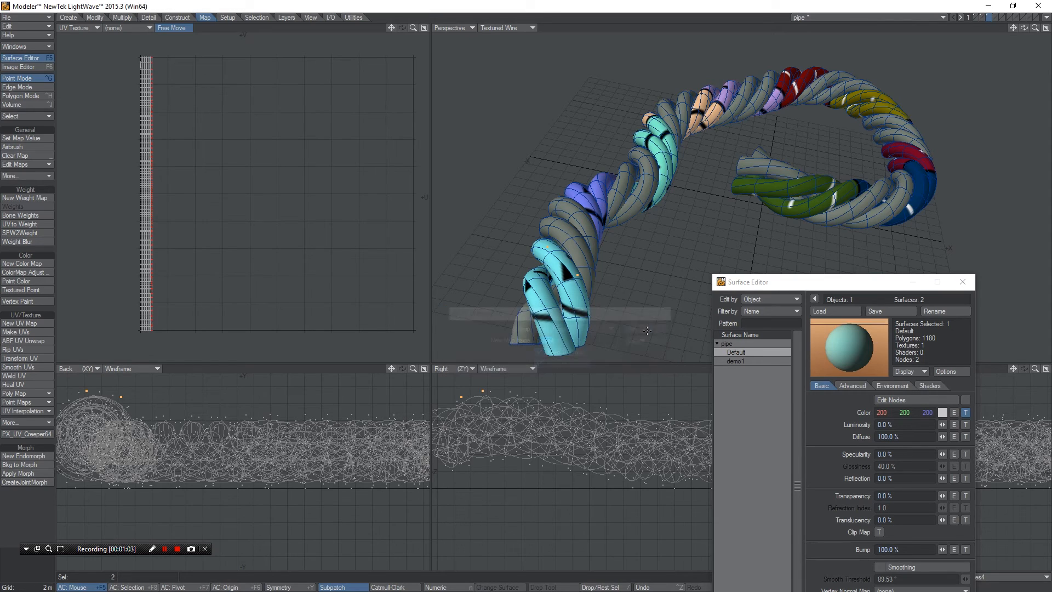
Select all connected polygons of the second strand, shift its UV strip along U beside the first strip, and check the gap
{"action": "key", "text": "ctrl+h"}
{"action": "left_click", "coordinate": [560, 263]}
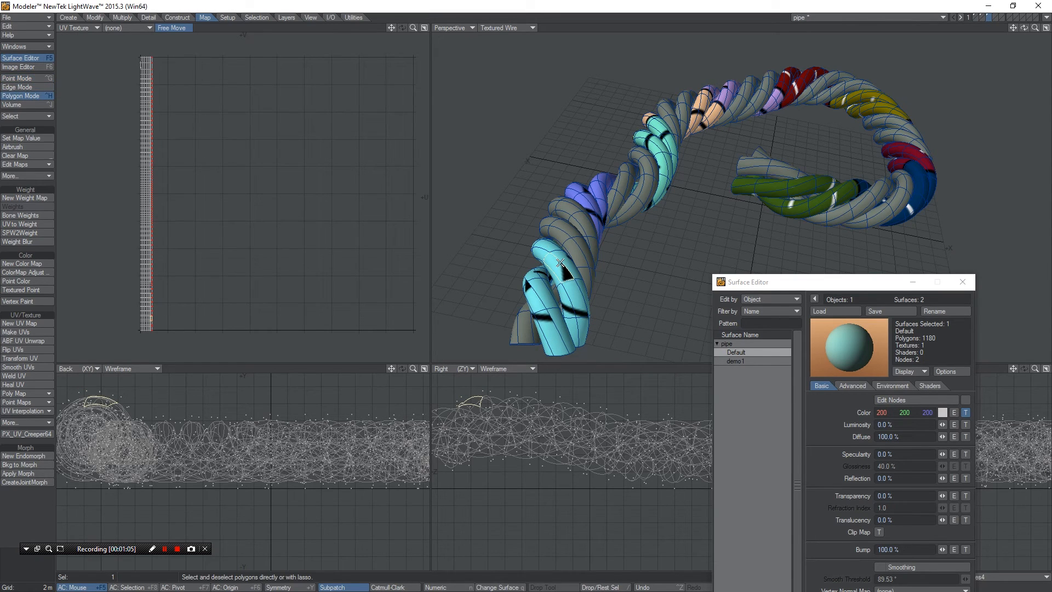
{"action": "key", "text": "]"}
{"action": "key", "text": "t"}
{"action": "left_click_drag", "start_coordinate": [277, 192], "coordinate": [291, 193]}
{"action": "key", "text": "space"}
{"action": "key", "text": "slash"}
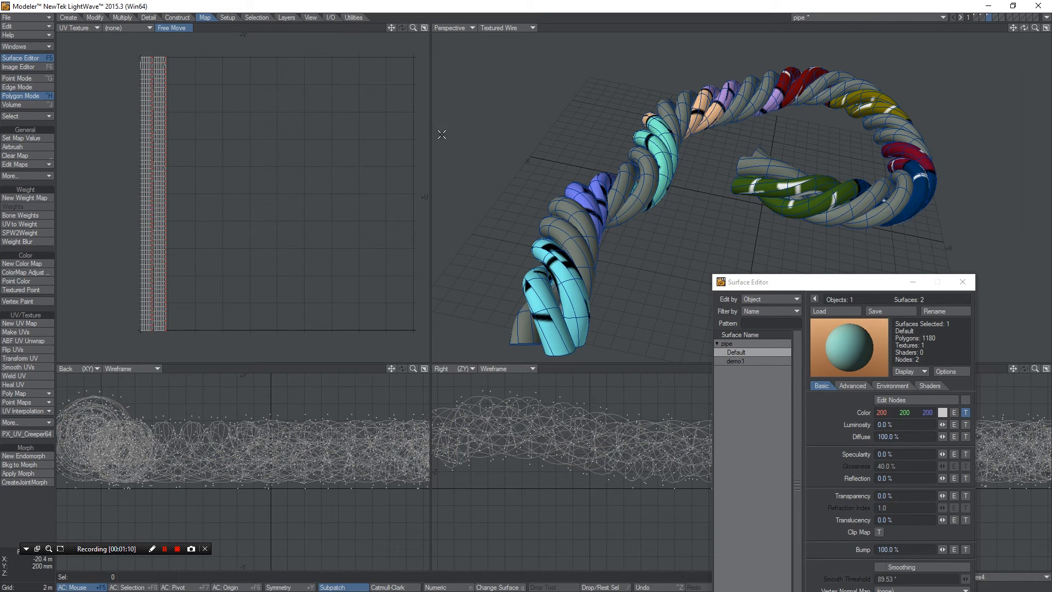
{"action": "left_click_drag", "start_coordinate": [414, 27], "coordinate": [441, 30]}
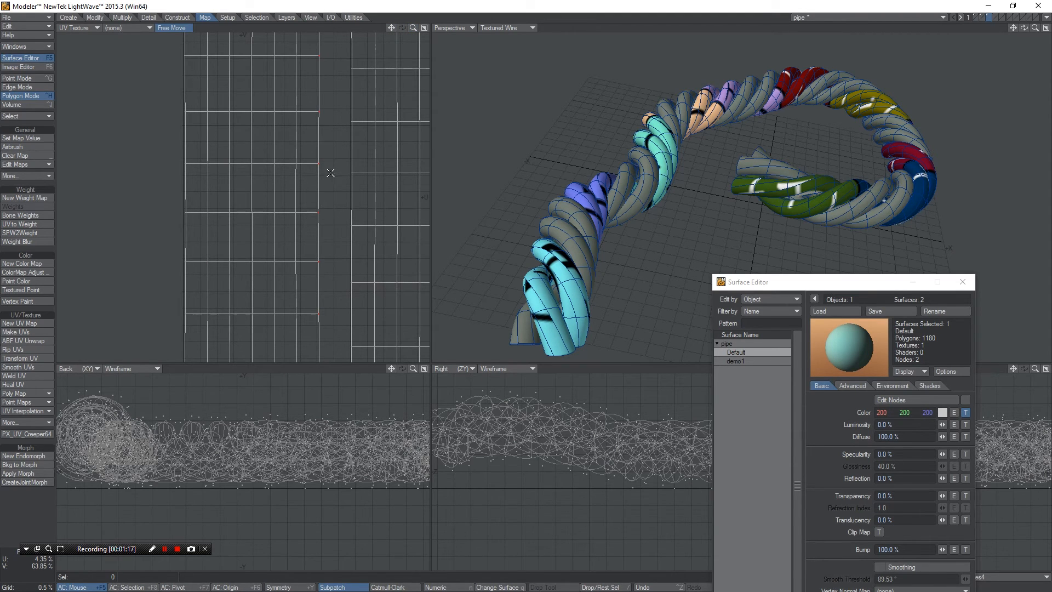
{"action": "mouse_move", "coordinate": [413, 28]}
{"action": "left_mouse_down"}
{"action": "mouse_move", "coordinate": [387, 27]}
{"action": "mouse_move", "coordinate": [411, 28]}
{"action": "mouse_move", "coordinate": [390, 28]}
{"action": "mouse_move", "coordinate": [403, 33]}
{"action": "left_mouse_up"}
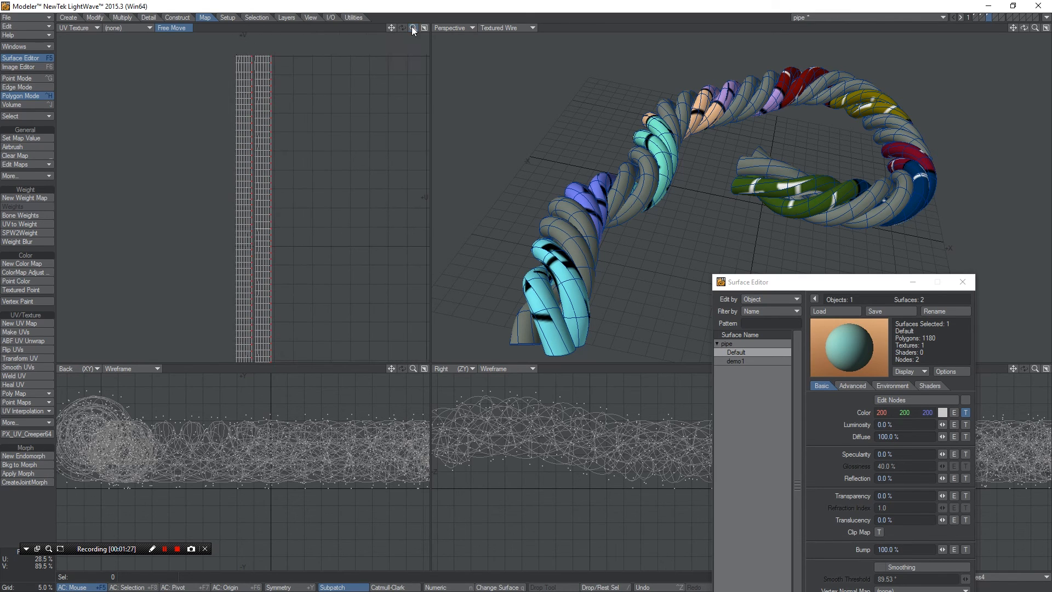
Select two neighbouring points on the rope's third strand and unwrap that strand with PX_UV_Creeper64 into pipes4
{"action": "key", "text": "ctrl+j"}
{"action": "key", "text": "ctrl+g"}
{"action": "left_click", "coordinate": [569, 233]}
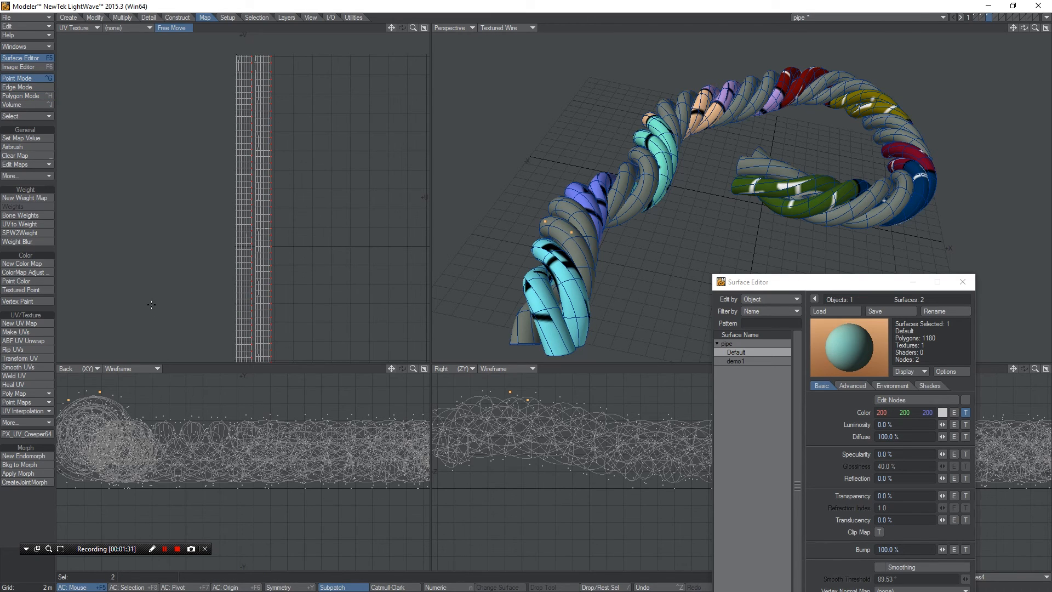
{"action": "left_click", "coordinate": [29, 434]}
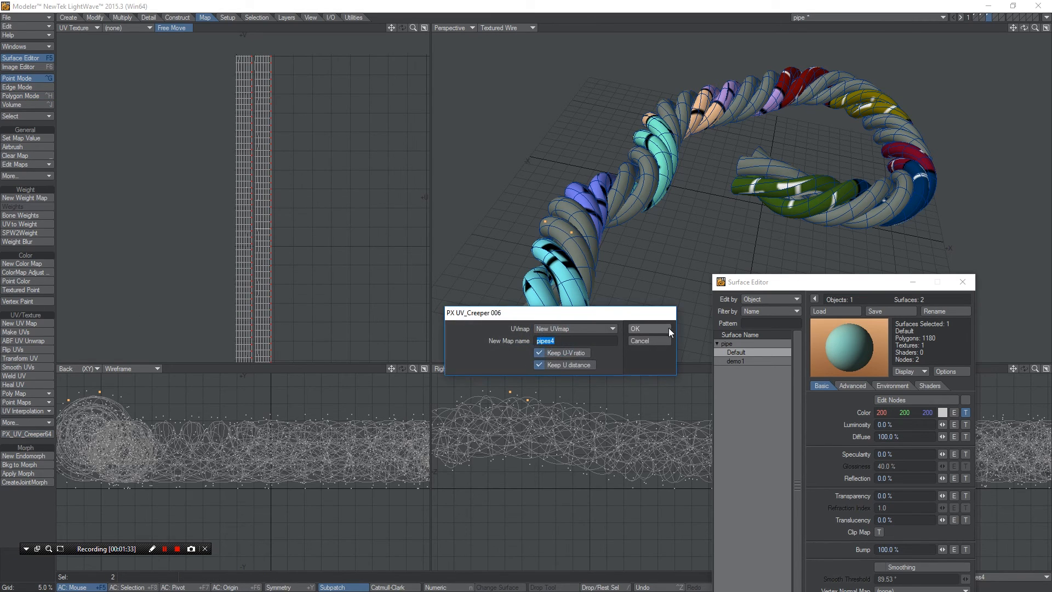
{"action": "left_click", "coordinate": [668, 327]}
Select all connected polygons of the third strand and shift its UV strip along U just past the second strip
{"action": "key", "text": "ctrl+h"}
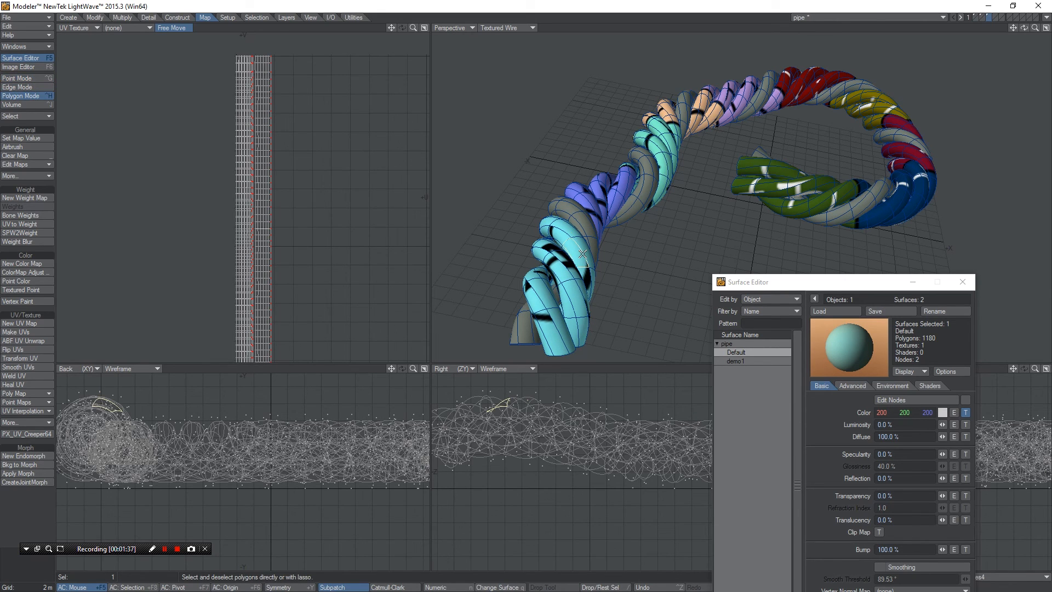
{"action": "key", "text": "bracketright"}
{"action": "key", "text": "t"}
{"action": "left_click_drag", "start_coordinate": [296, 219], "coordinate": [334, 220], "text": "ctrl"}
{"action": "key", "text": "space"}
{"action": "key", "text": "slash"}
Select two neighbouring points on the last untextured rope strand and unwrap that strand with PX_UV_Creeper64 into pipes4
{"action": "key", "text": "ctrl+g"}
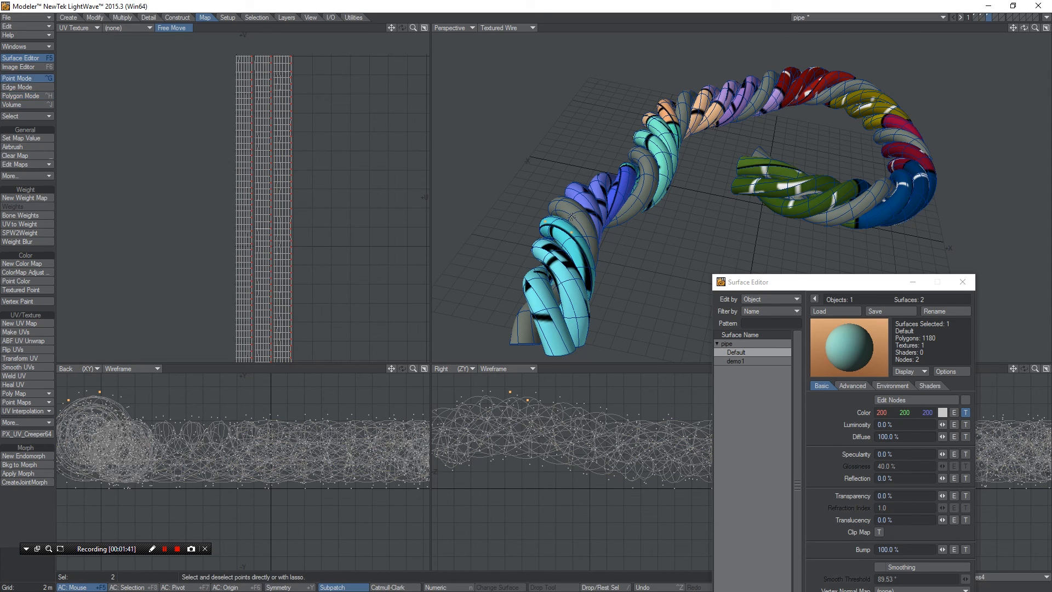
{"action": "key", "text": "slash"}
{"action": "left_click", "coordinate": [569, 213]}
{"action": "left_click", "coordinate": [551, 208]}
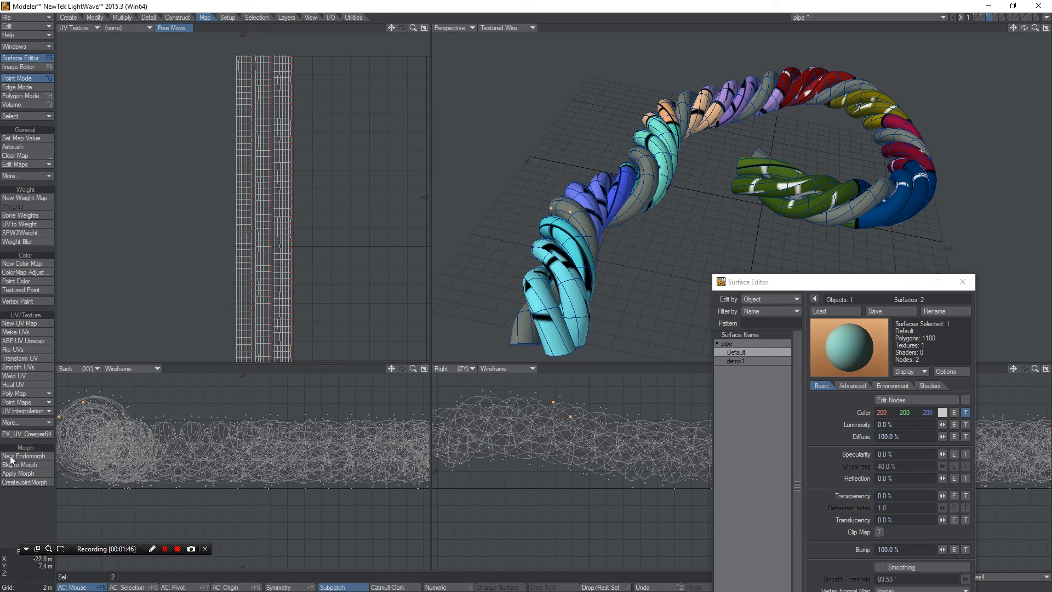
{"action": "left_click", "coordinate": [31, 434]}
{"action": "left_click", "coordinate": [652, 325]}
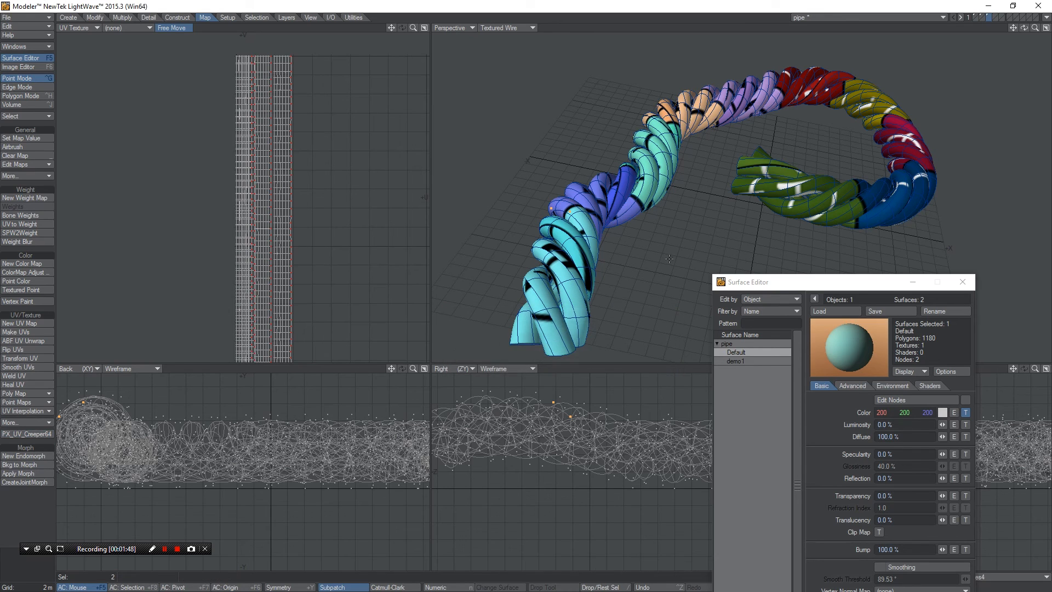
Select the whole fourth strand and shift its UV strip along U just past the third strip
{"action": "key", "text": "ctrl+h"}
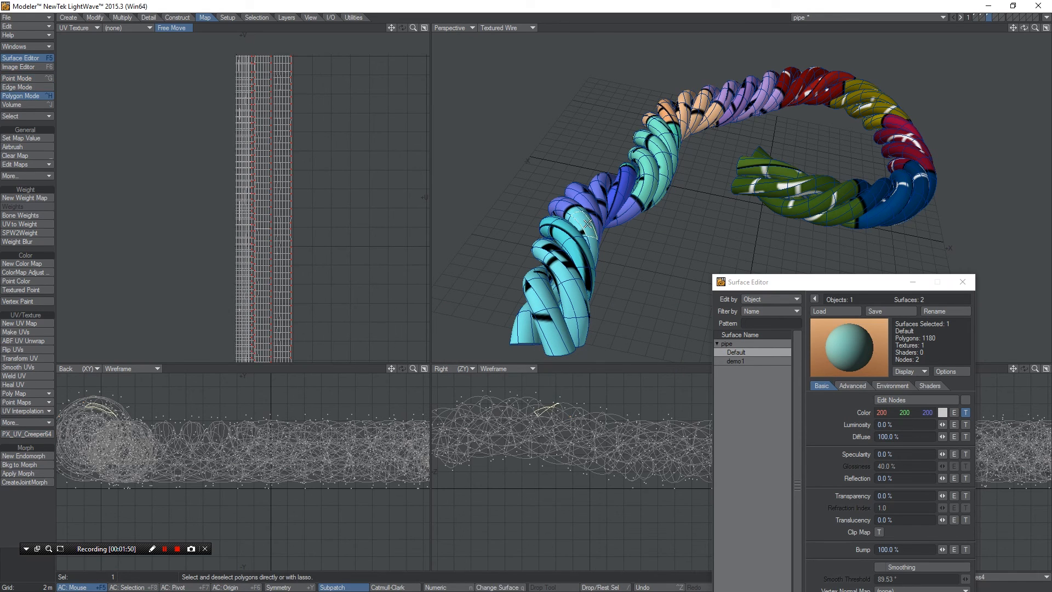
{"action": "double_click", "coordinate": [587, 224]}
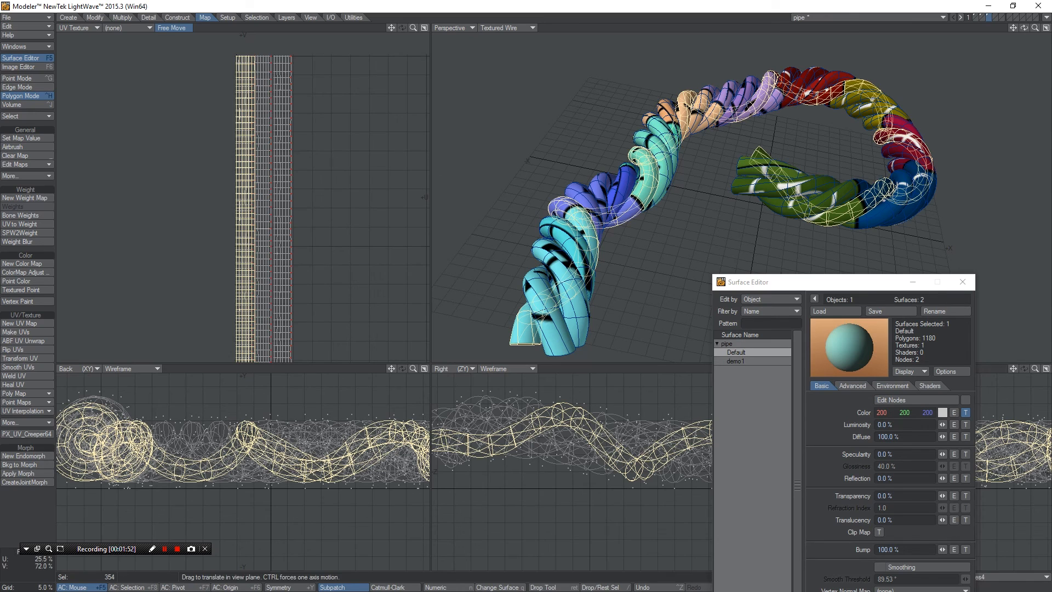
{"action": "left_click", "coordinate": [37, 566]}
Examine the textured rope from several angles and compare it with the four separate strand strips in the UV layout
{"action": "key", "text": "a"}
{"action": "left_click_drag", "start_coordinate": [763, 166], "coordinate": [777, 170]}
{"action": "left_click_drag", "start_coordinate": [1035, 27], "coordinate": [719, 200]}
{"action": "left_click_drag", "start_coordinate": [633, 180], "coordinate": [729, 164], "text": "alt"}
{"action": "left_click_drag", "start_coordinate": [415, 28], "coordinate": [394, 28]}
{"action": "left_click_drag", "start_coordinate": [839, 140], "coordinate": [663, 144], "text": "alt"}
{"action": "left_click_drag", "start_coordinate": [413, 27], "coordinate": [439, 29]}
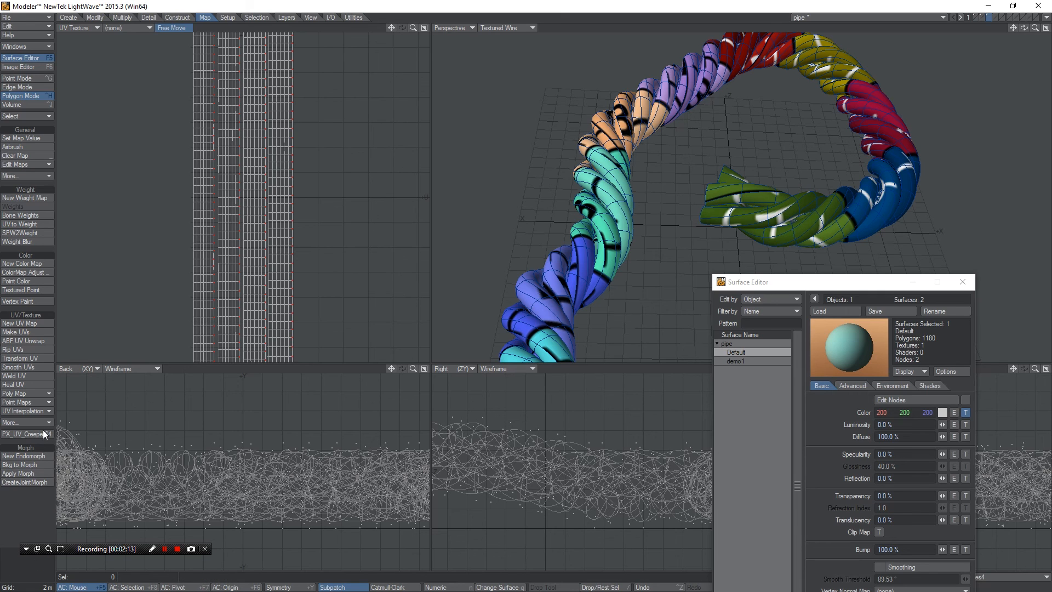
{"action": "left_click_drag", "start_coordinate": [751, 110], "coordinate": [707, 143], "text": "alt"}
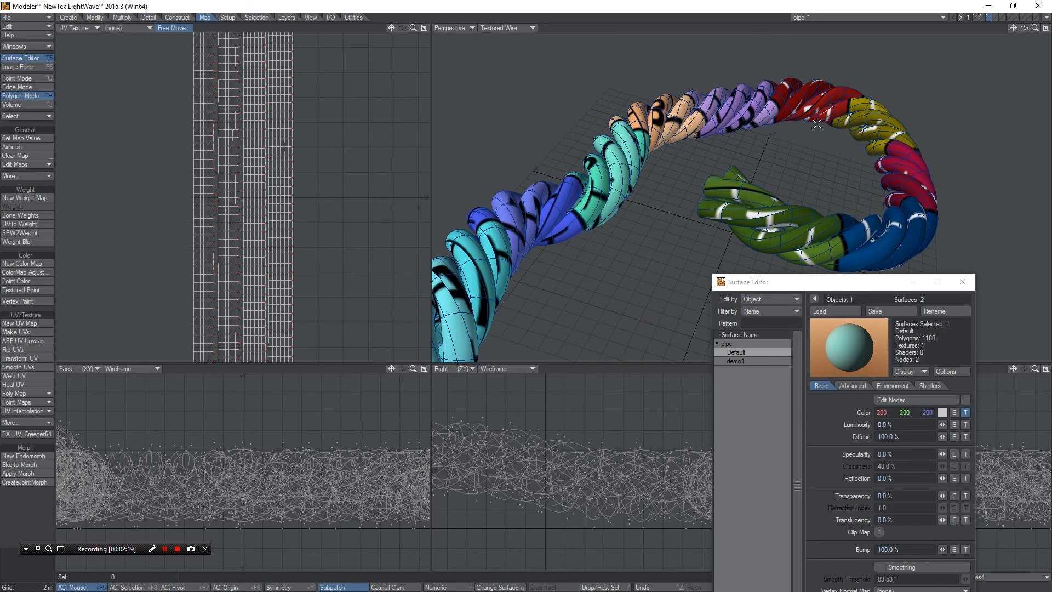
{"action": "left_click_drag", "start_coordinate": [1035, 29], "coordinate": [1012, 28]}
{"action": "left_click_drag", "start_coordinate": [717, 92], "coordinate": [780, 149], "text": "alt"}
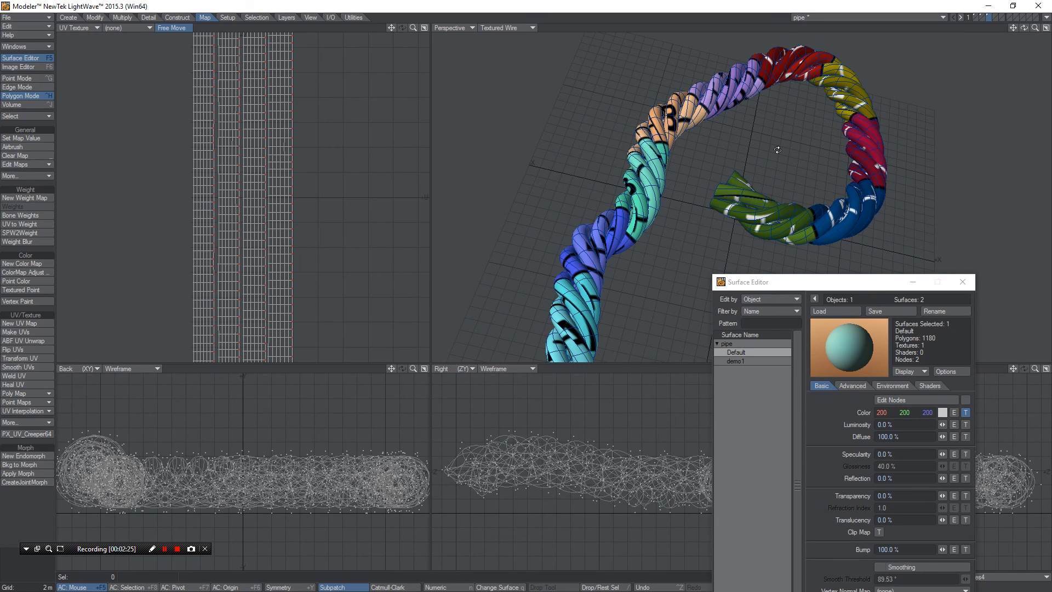